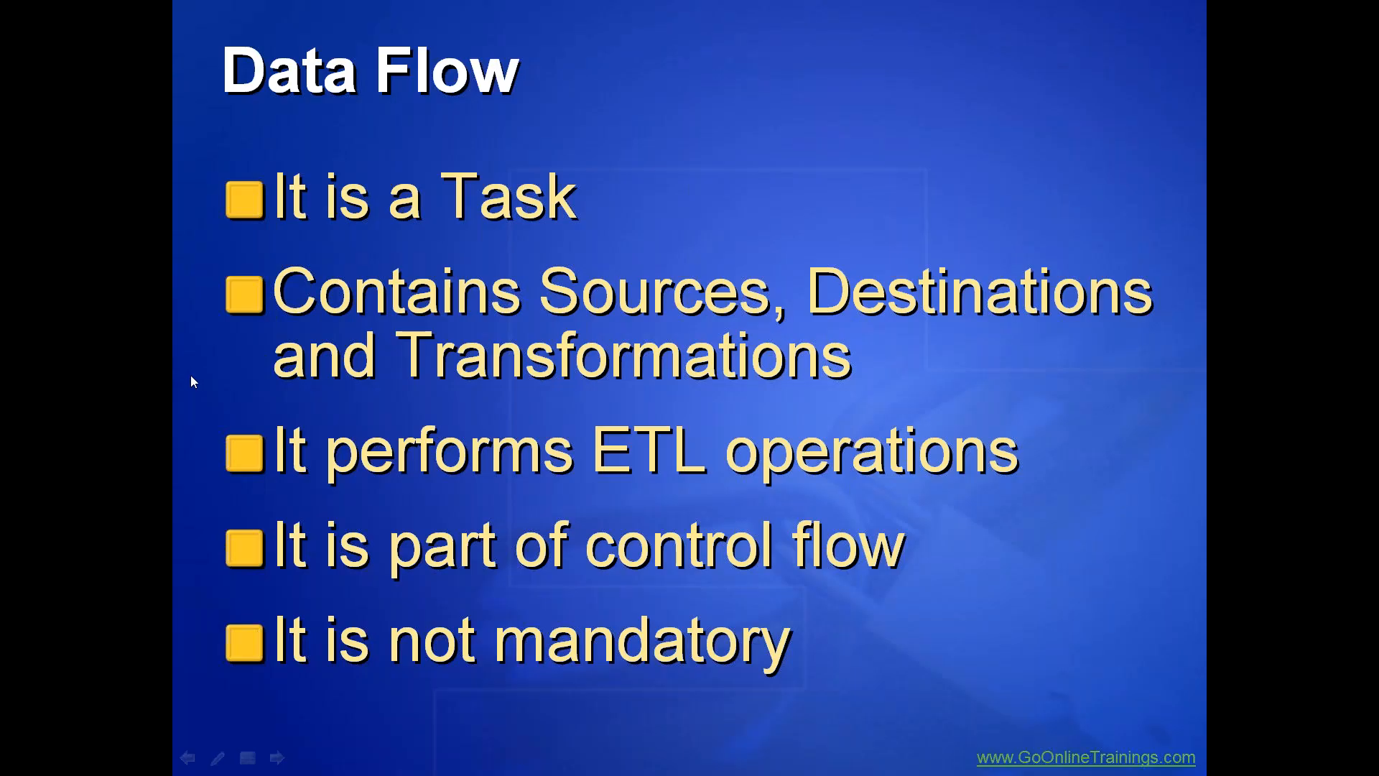
# Step: Go back to the "Control Flow Contd…" slide in the presentation
pyautogui.press('Right')
pyautogui.press('Left')
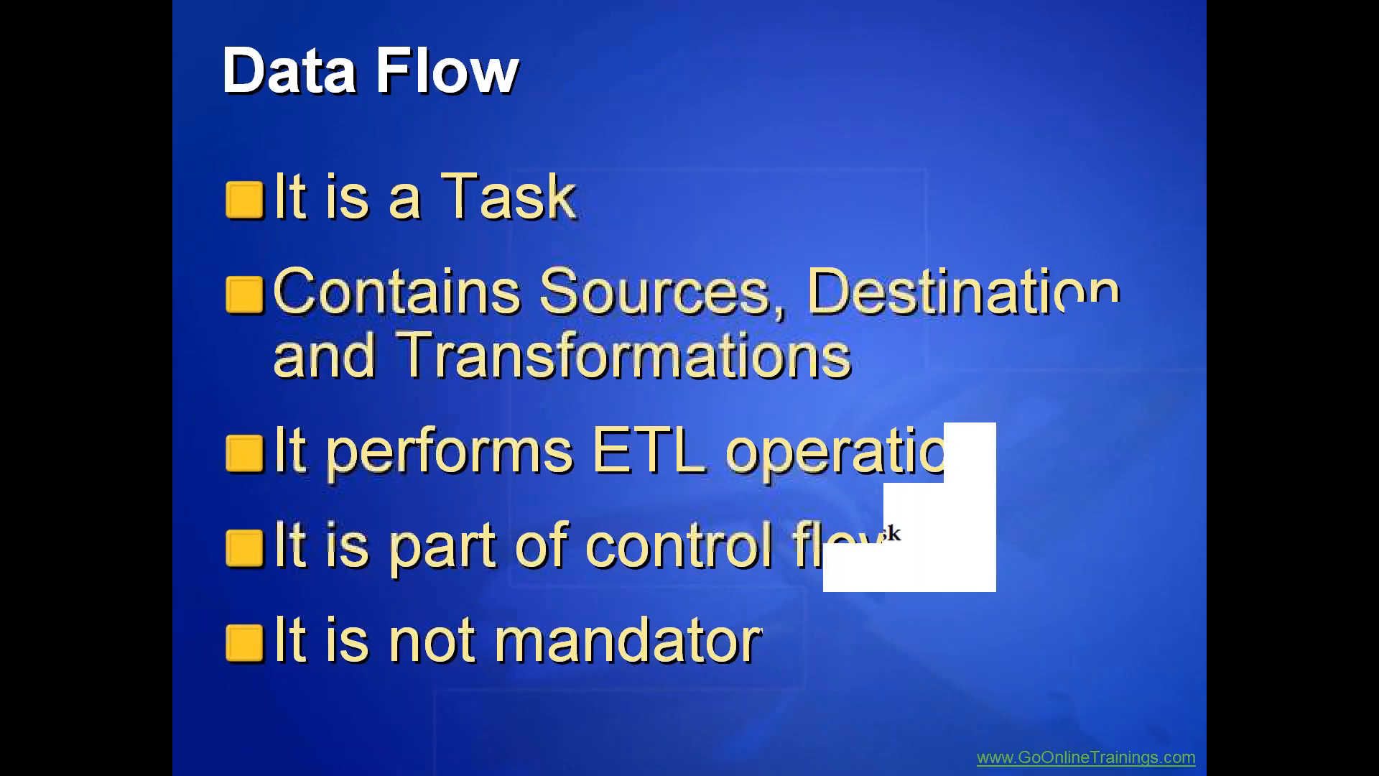
pyautogui.press('Left')
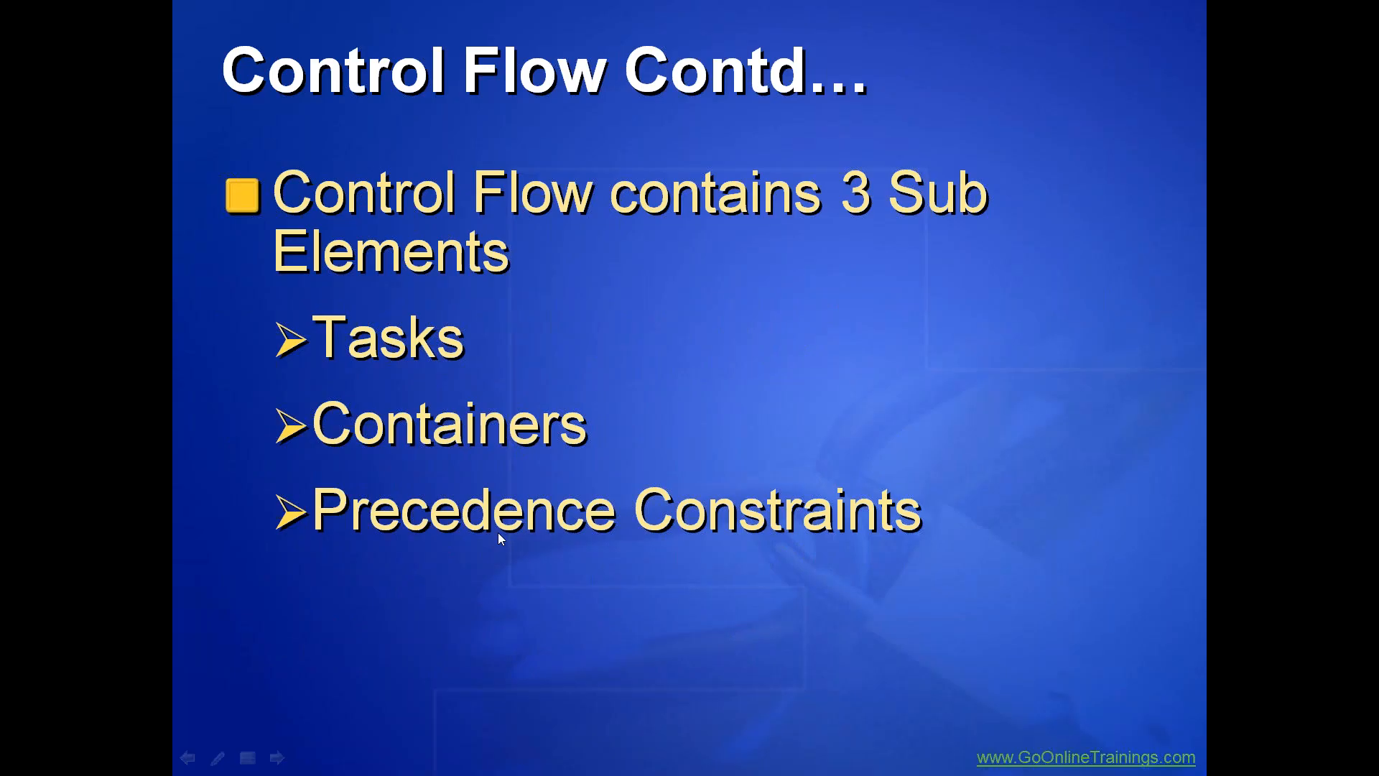
# Step: Switch to Visual Studio and show the Control Flow design of Package.dtsx
pyautogui.press('super')
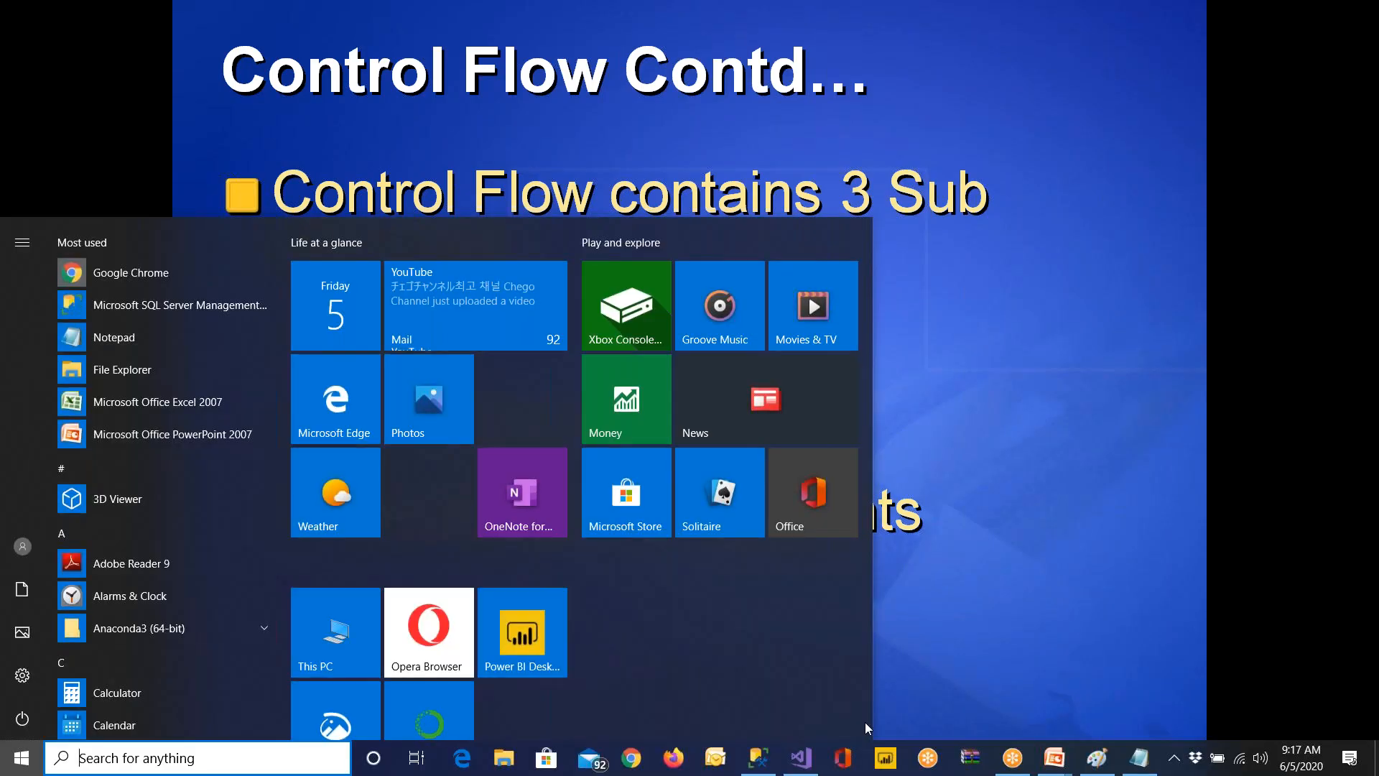
pyautogui.click(800, 758)
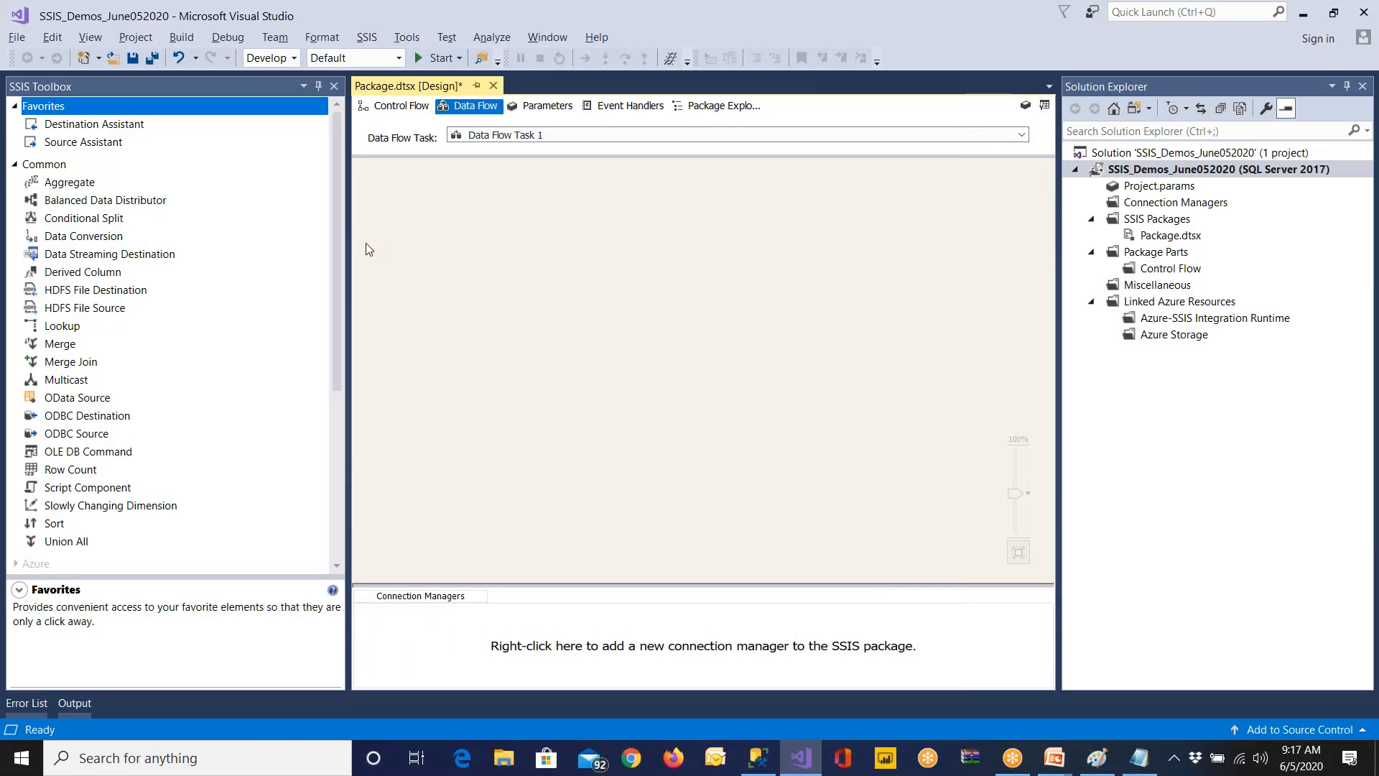
pyautogui.click(417, 108)
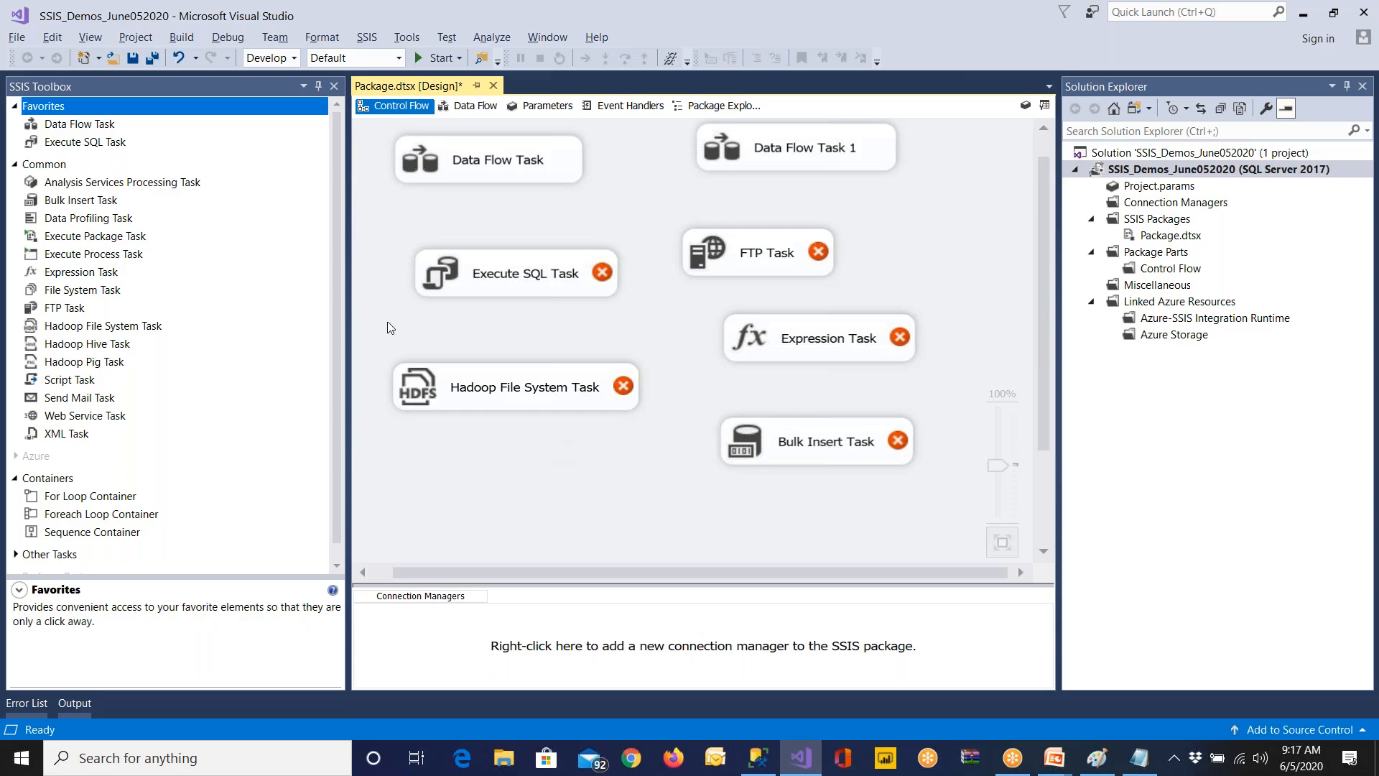
# Step: Stack Execute SQL Task and Hadoop File System Task closely beneath Data Flow Task, and add a For Loop Container below them
pyautogui.moveTo(497, 175); pyautogui.dragTo(499, 177)
pyautogui.moveTo(485, 264); pyautogui.dragTo(460, 224)
pyautogui.moveTo(495, 375); pyautogui.dragTo(482, 288)
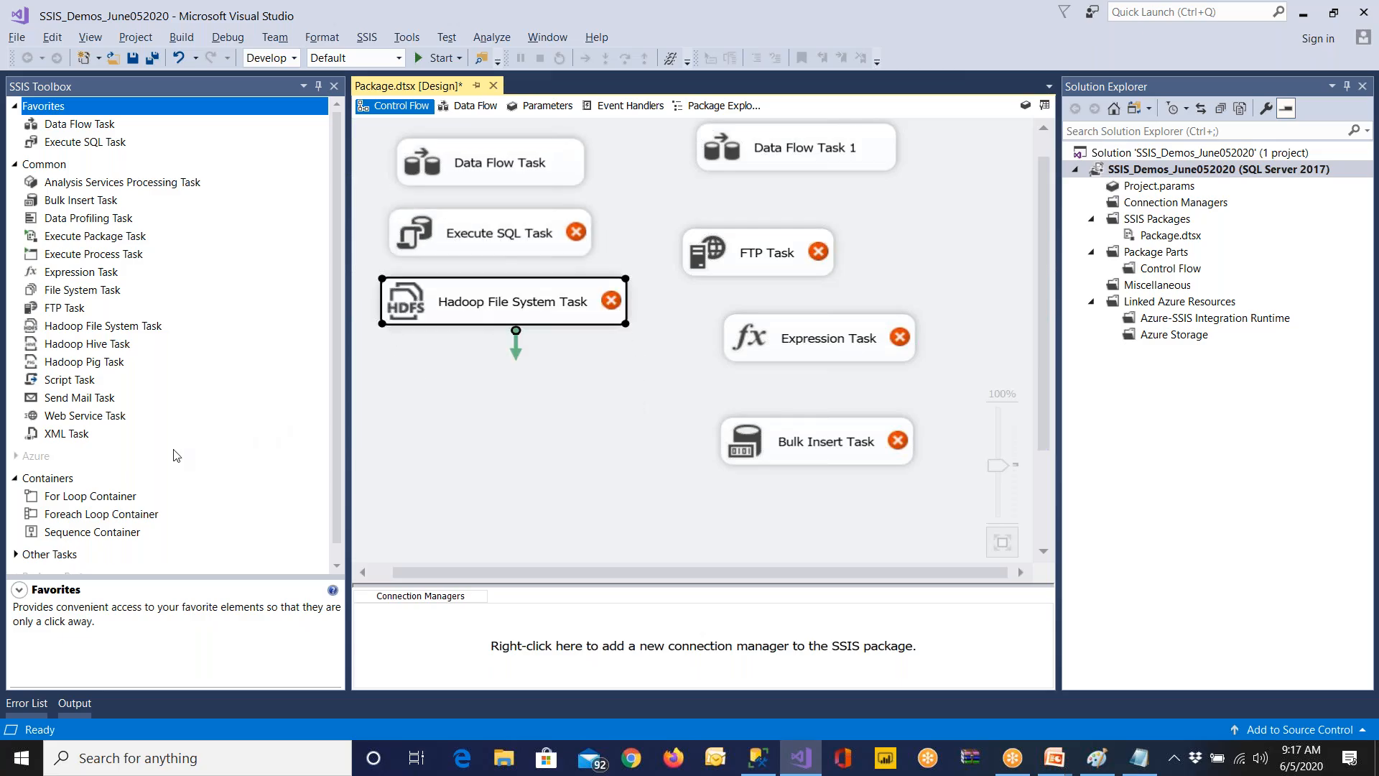
pyautogui.click(56, 480)
pyautogui.moveTo(101, 502); pyautogui.dragTo(482, 408)
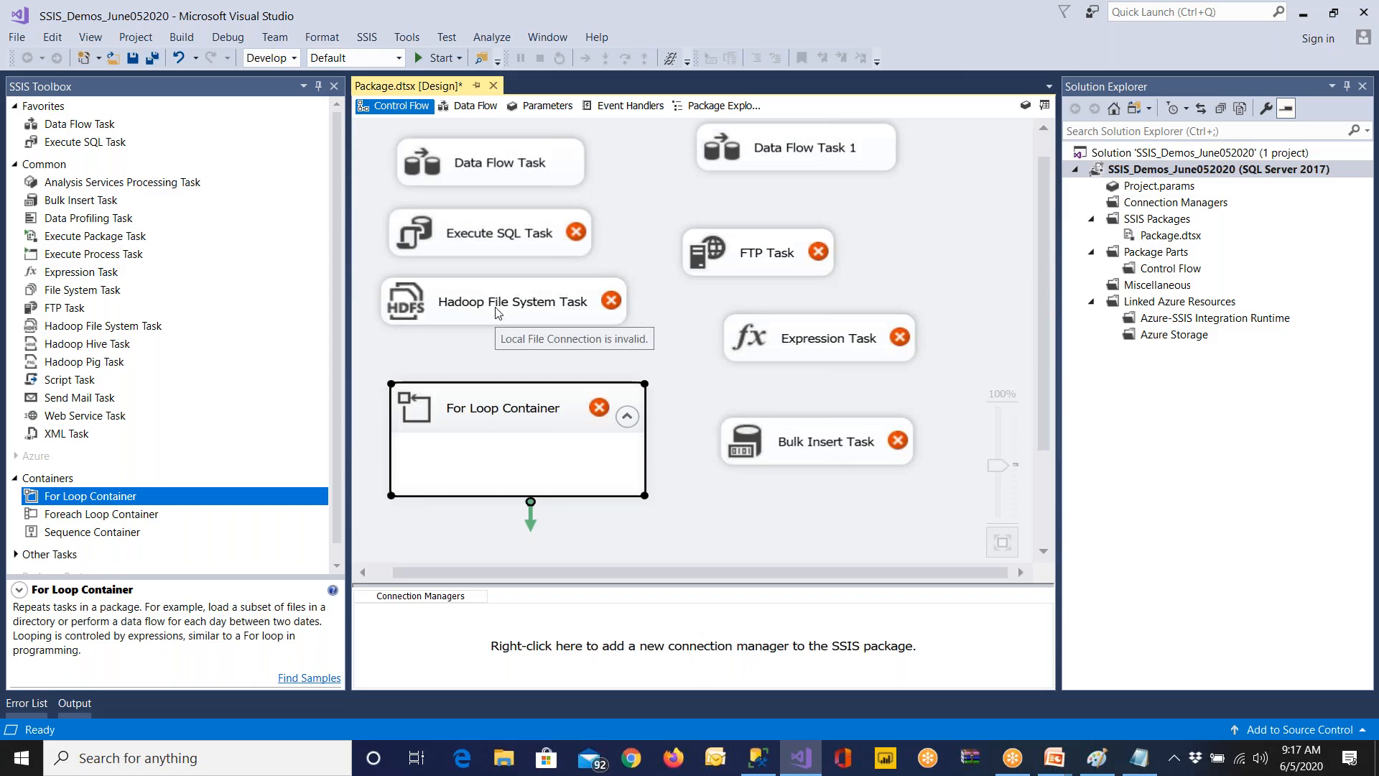
# Step: Shift Hadoop File System Task and Execute SQL Task slightly down, and link Data Flow Task to Execute SQL Task with a precedence constraint
pyautogui.moveTo(501, 311); pyautogui.dragTo(500, 332)
pyautogui.moveTo(517, 234)
pyautogui.mouseDown()
pyautogui.moveTo(516, 253)
pyautogui.moveTo(502, 200)
pyautogui.moveTo(507, 257)
pyautogui.mouseUp()
pyautogui.click(517, 173)
pyautogui.click(623, 220)
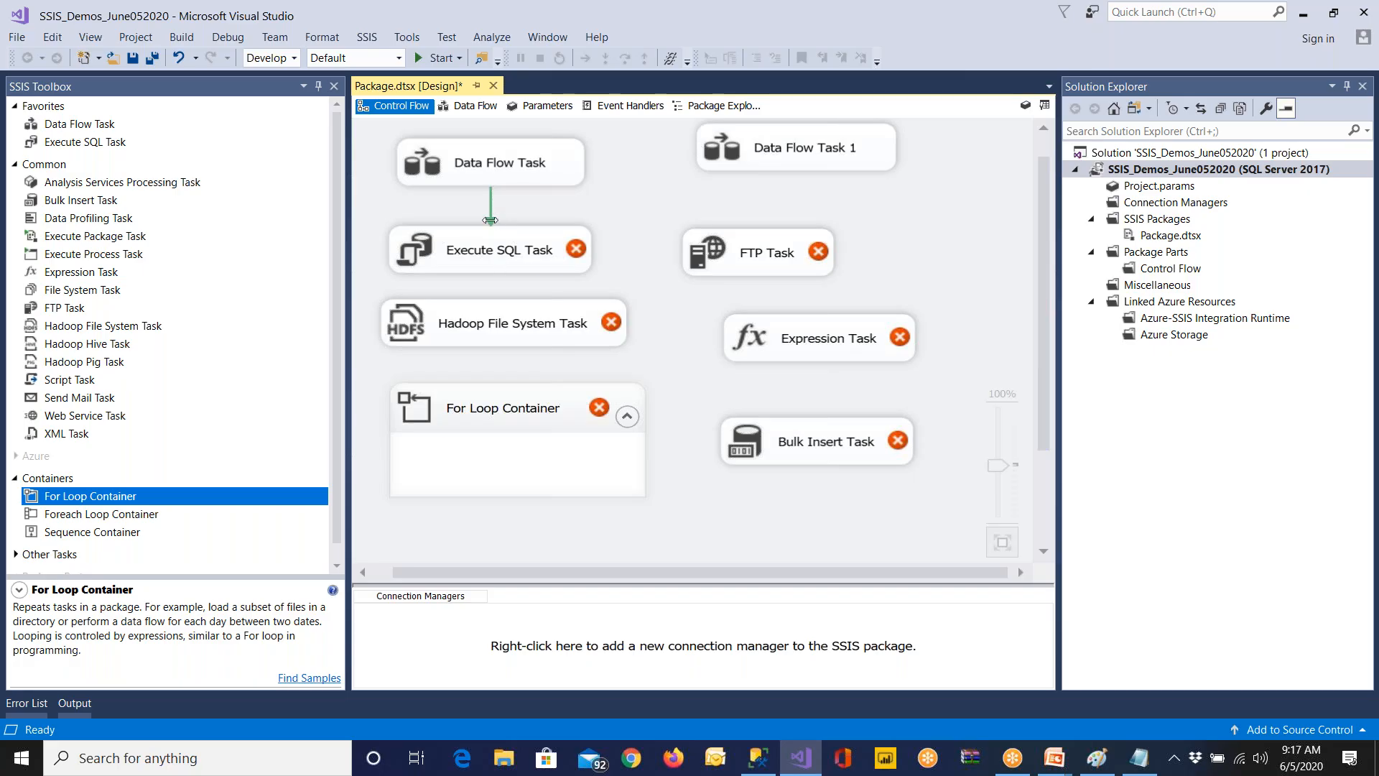
# Step: Lower Hadoop File System Task slightly and link Execute SQL Task to it with a precedence constraint
pyautogui.click(534, 163)
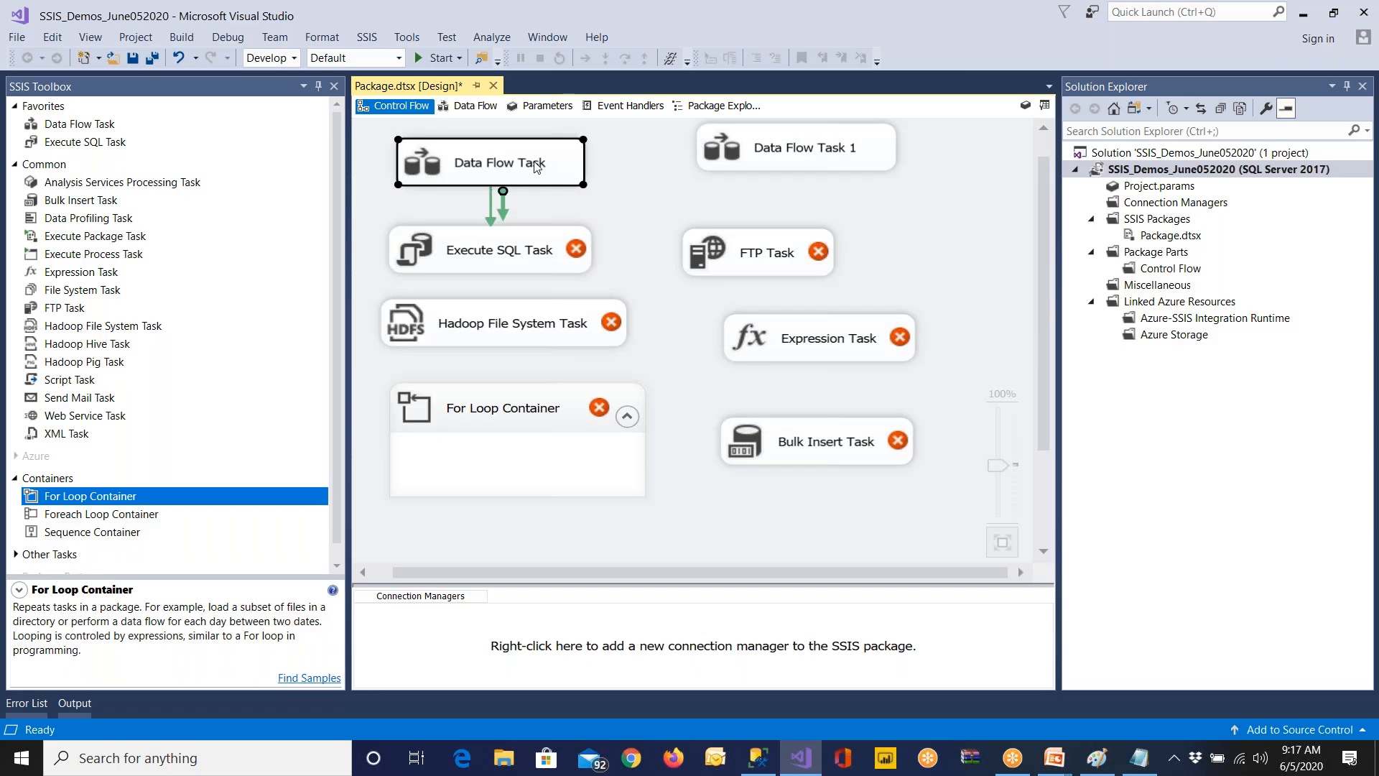
pyautogui.click(499, 252)
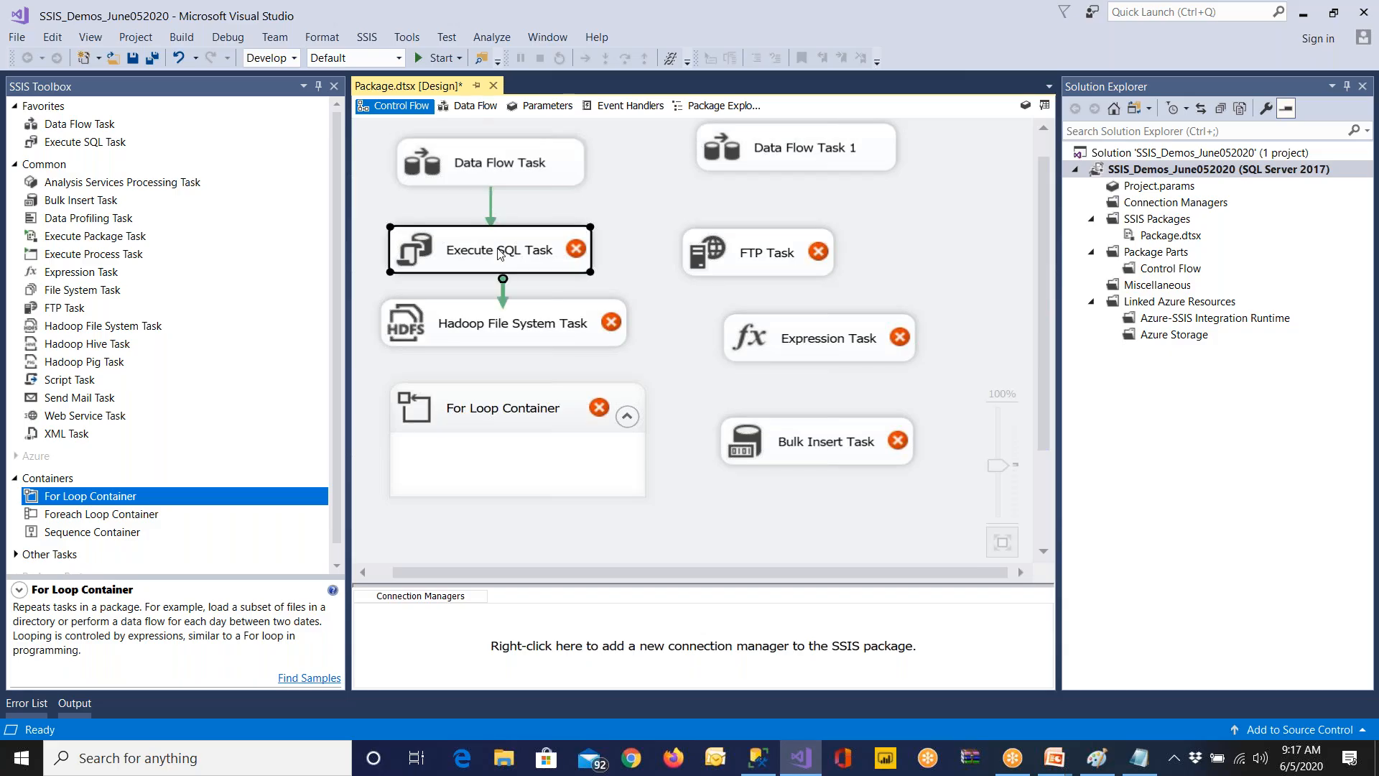
pyautogui.moveTo(544, 333); pyautogui.dragTo(548, 360)
pyautogui.click(525, 251)
pyautogui.moveTo(503, 287); pyautogui.dragTo(506, 335)
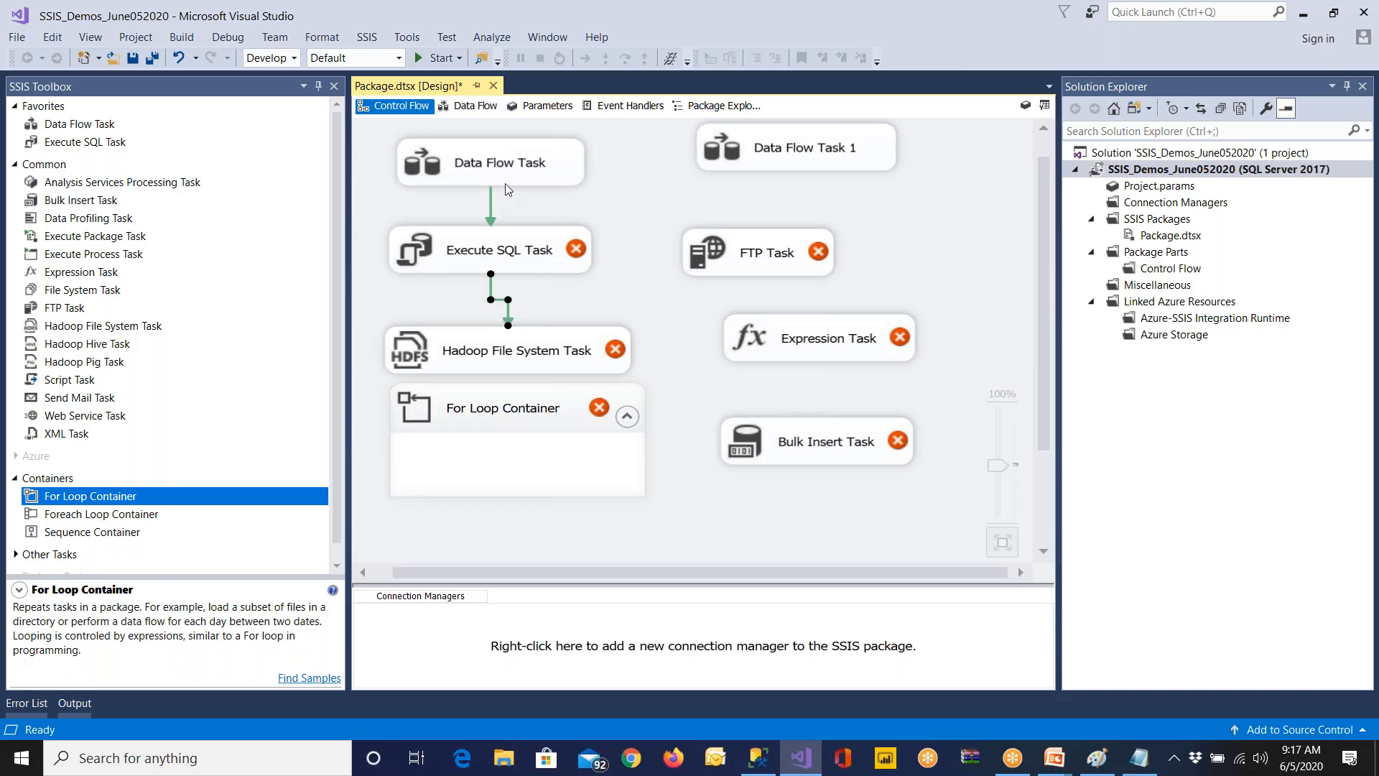
# Step: Put FTP Task in place of Data Flow Task 1, moving the latter aside, and link Data Flow Task to FTP Task
pyautogui.click(507, 174)
pyautogui.click(466, 264)
pyautogui.click(532, 166)
pyautogui.click(727, 233)
pyautogui.moveTo(778, 147); pyautogui.dragTo(941, 243)
pyautogui.moveTo(757, 261); pyautogui.dragTo(768, 178)
pyautogui.click(519, 182)
pyautogui.moveTo(476, 210); pyautogui.dragTo(679, 179)
# Step: Try to make the constraint between Data Flow Task and FTP Task evaluate the expression "a > B", then cancel the edit
pyautogui.click(482, 228)
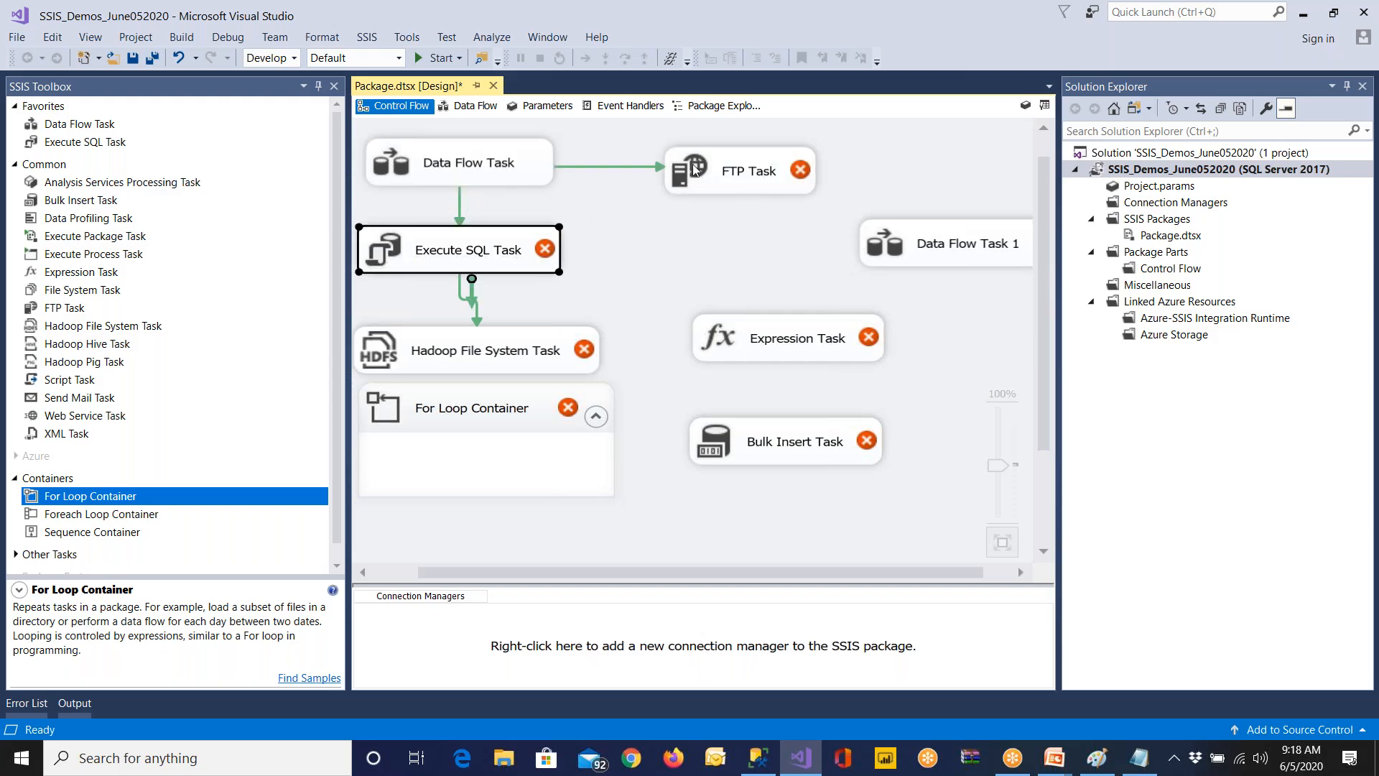
pyautogui.click(733, 178)
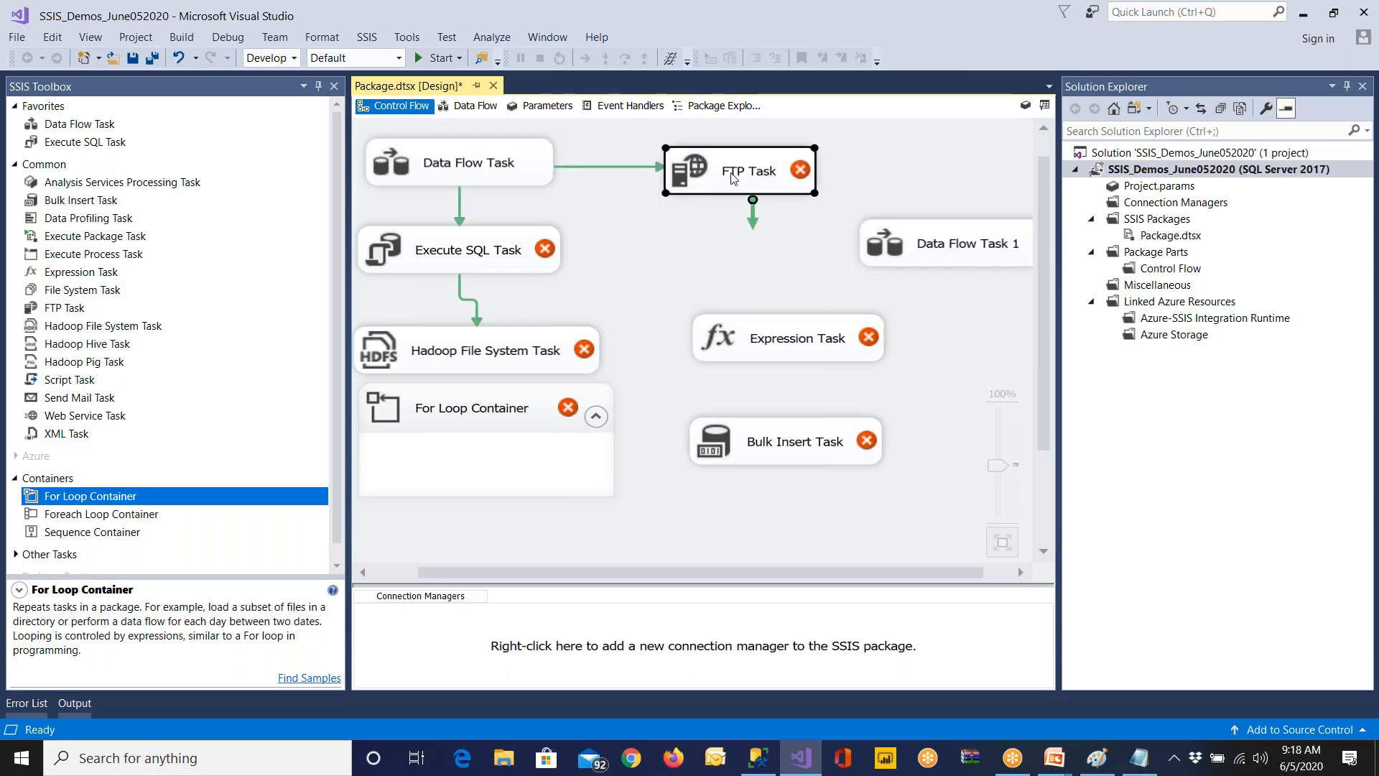
pyautogui.doubleClick(587, 168)
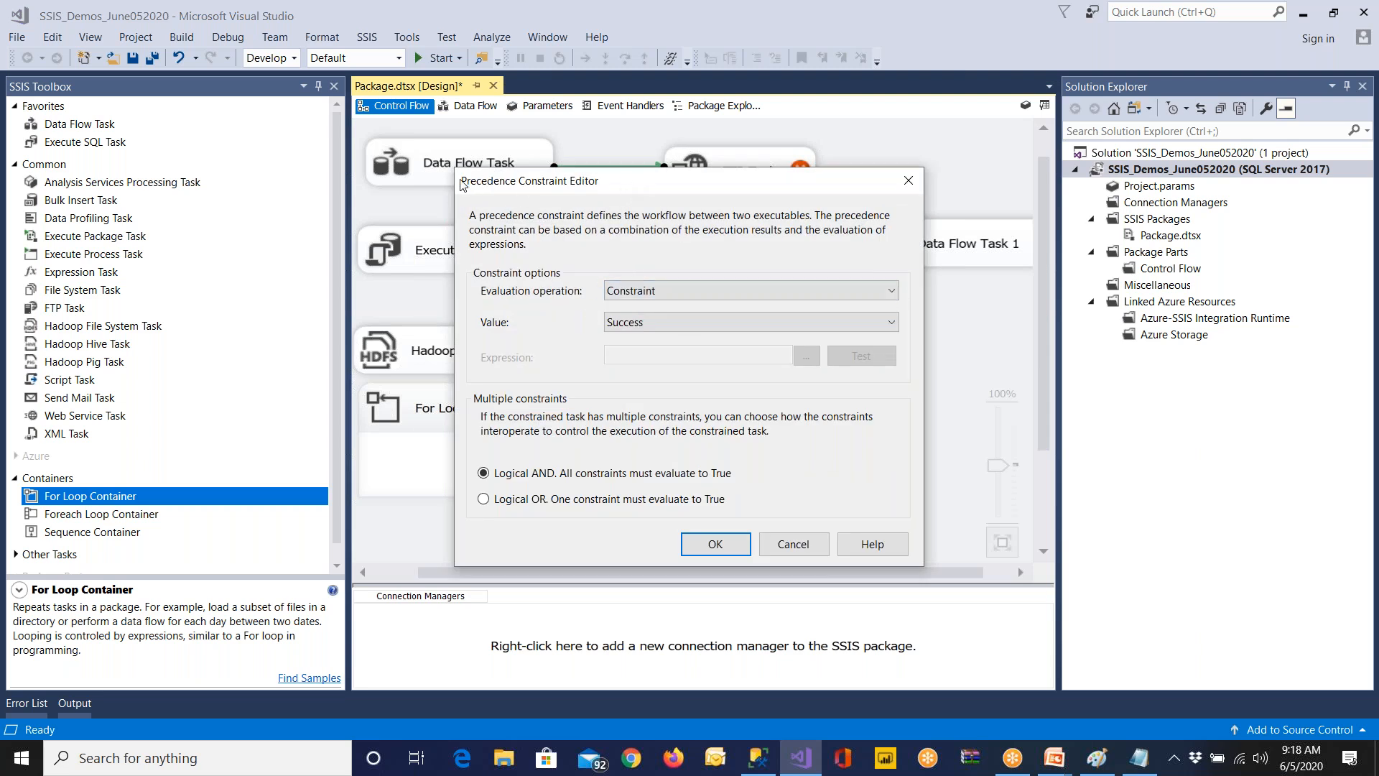
pyautogui.click(656, 295)
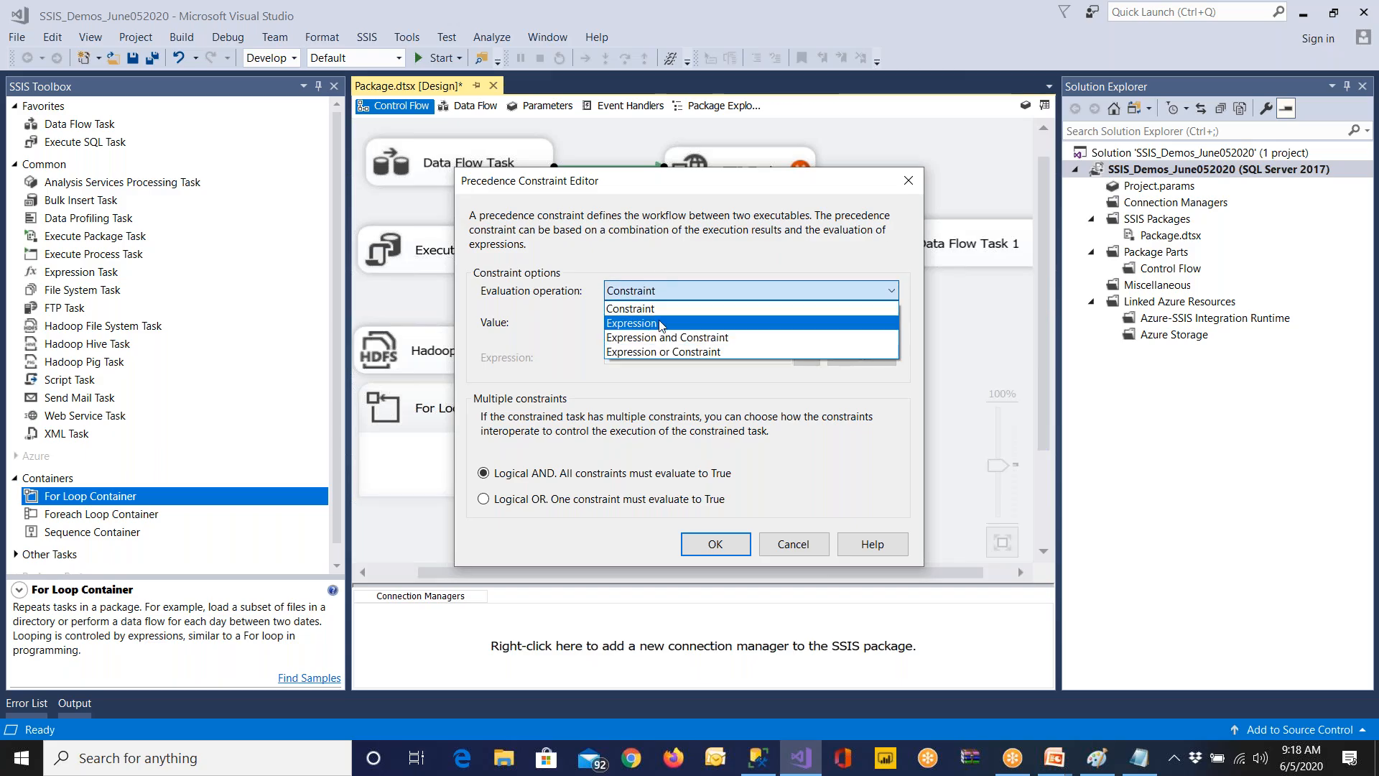
pyautogui.click(658, 324)
pyautogui.click(650, 352)
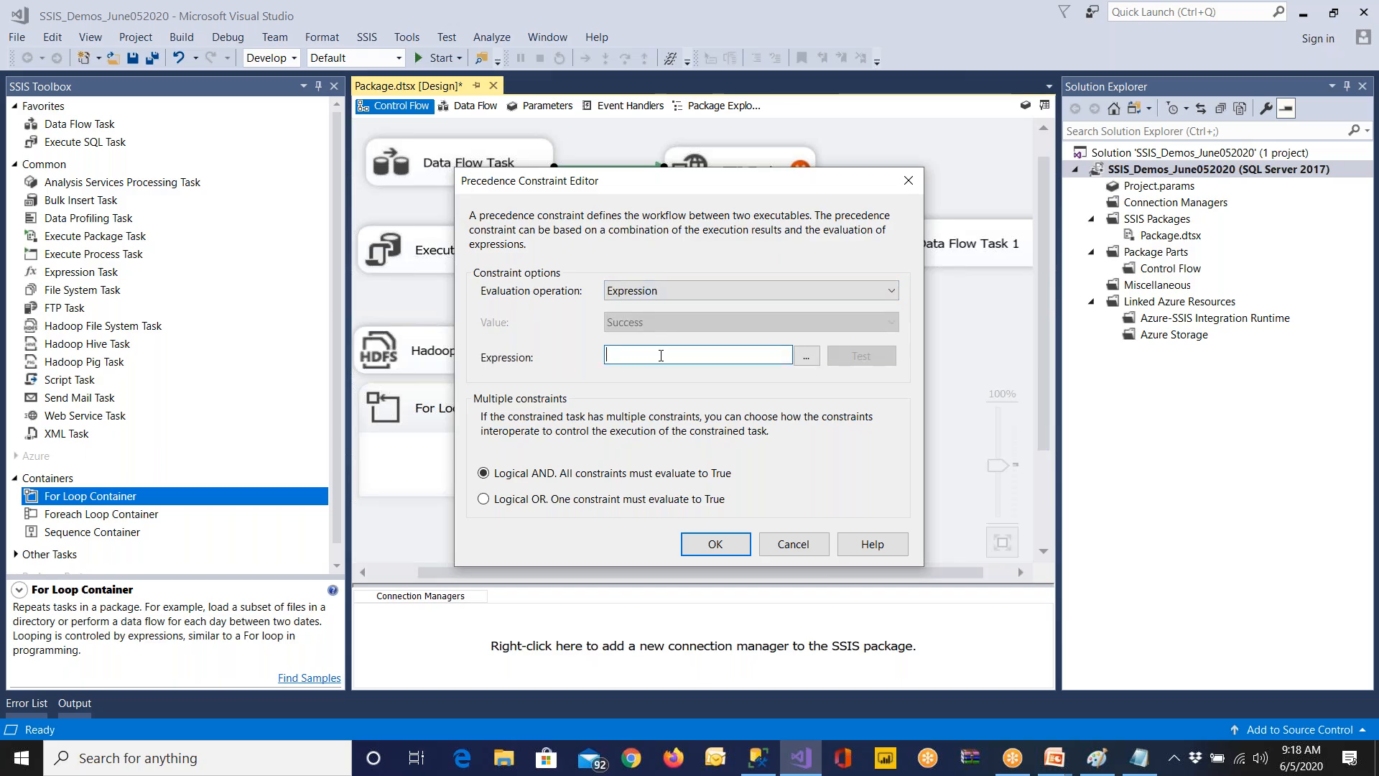
pyautogui.write('a >')
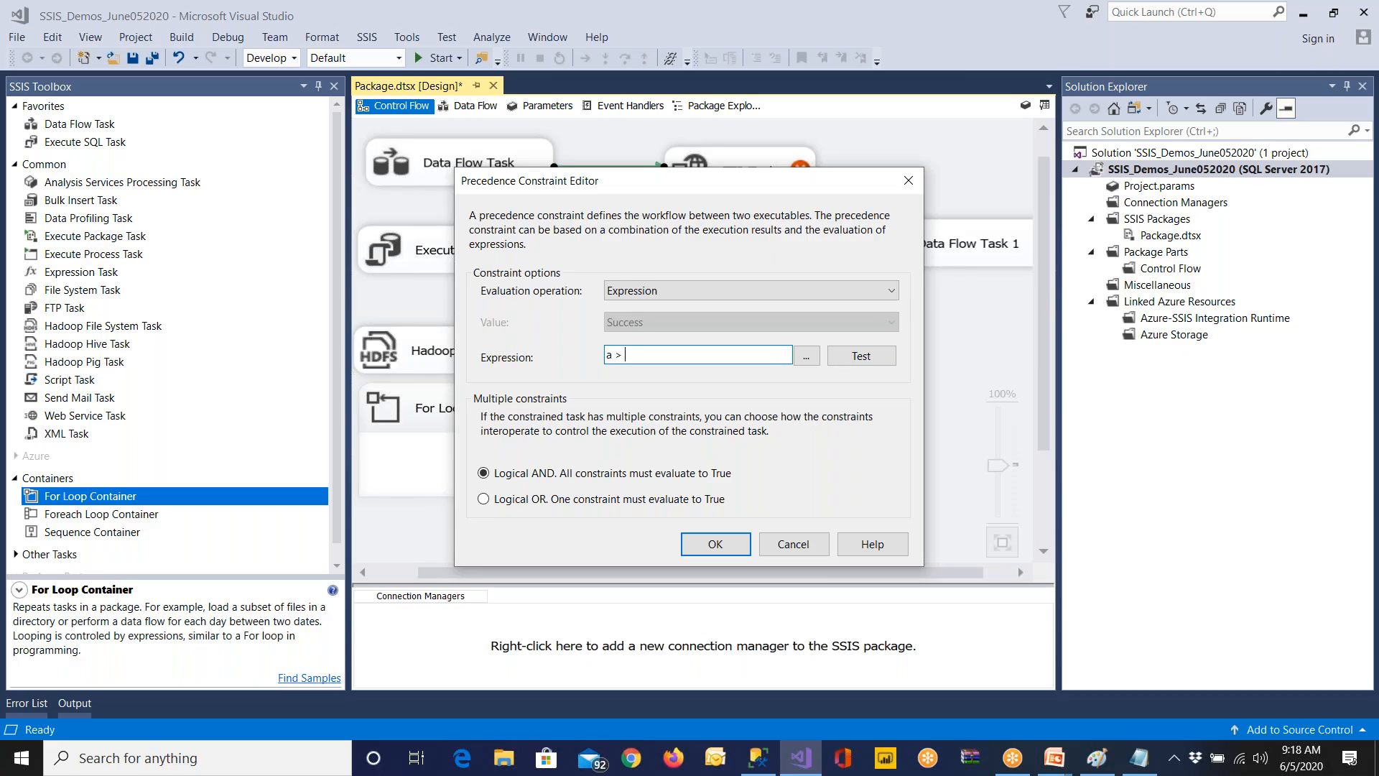
pyautogui.click(716, 544)
pyautogui.click(916, 448)
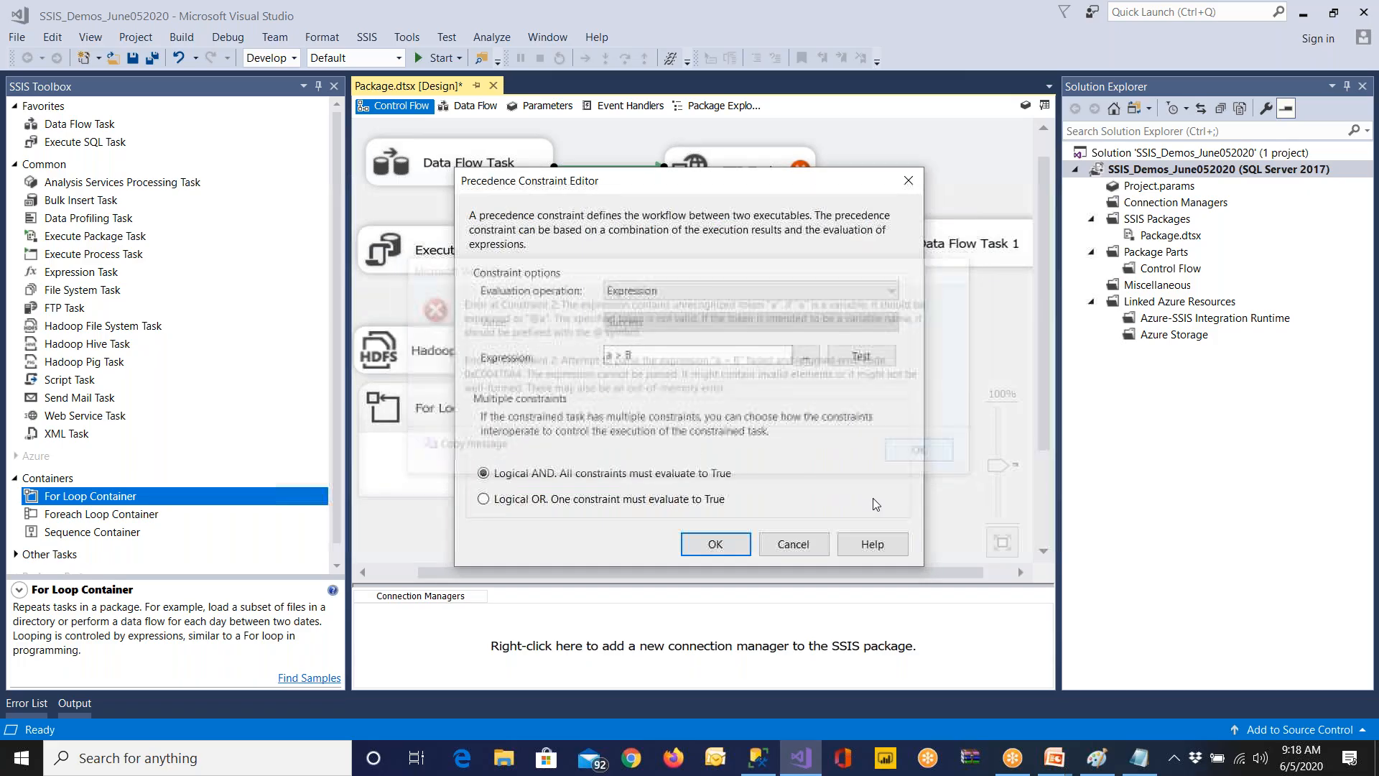
pyautogui.click(793, 544)
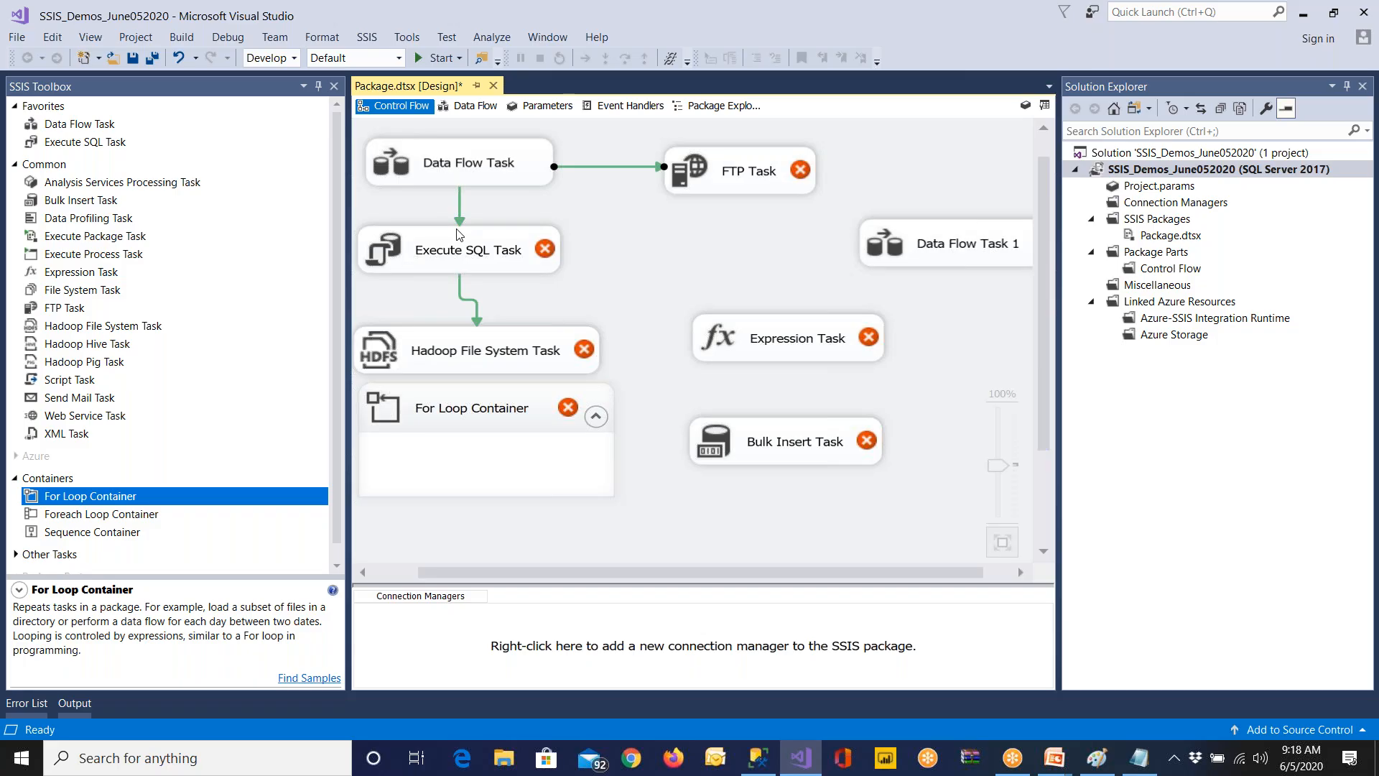
# Step: Review the precedence constraint options on the link from Data Flow Task to Execute SQL Task without changing them
pyautogui.click(472, 264)
pyautogui.click(490, 166)
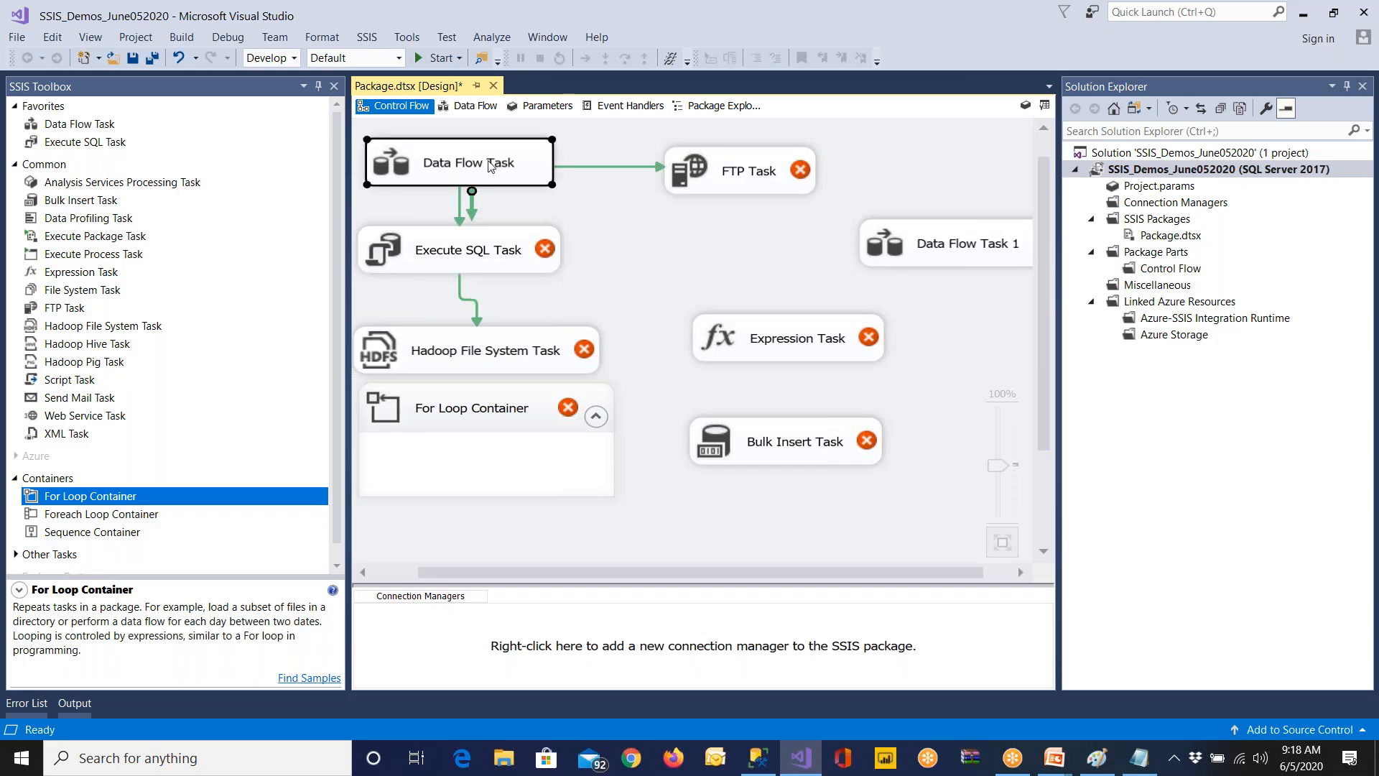
pyautogui.click(696, 186)
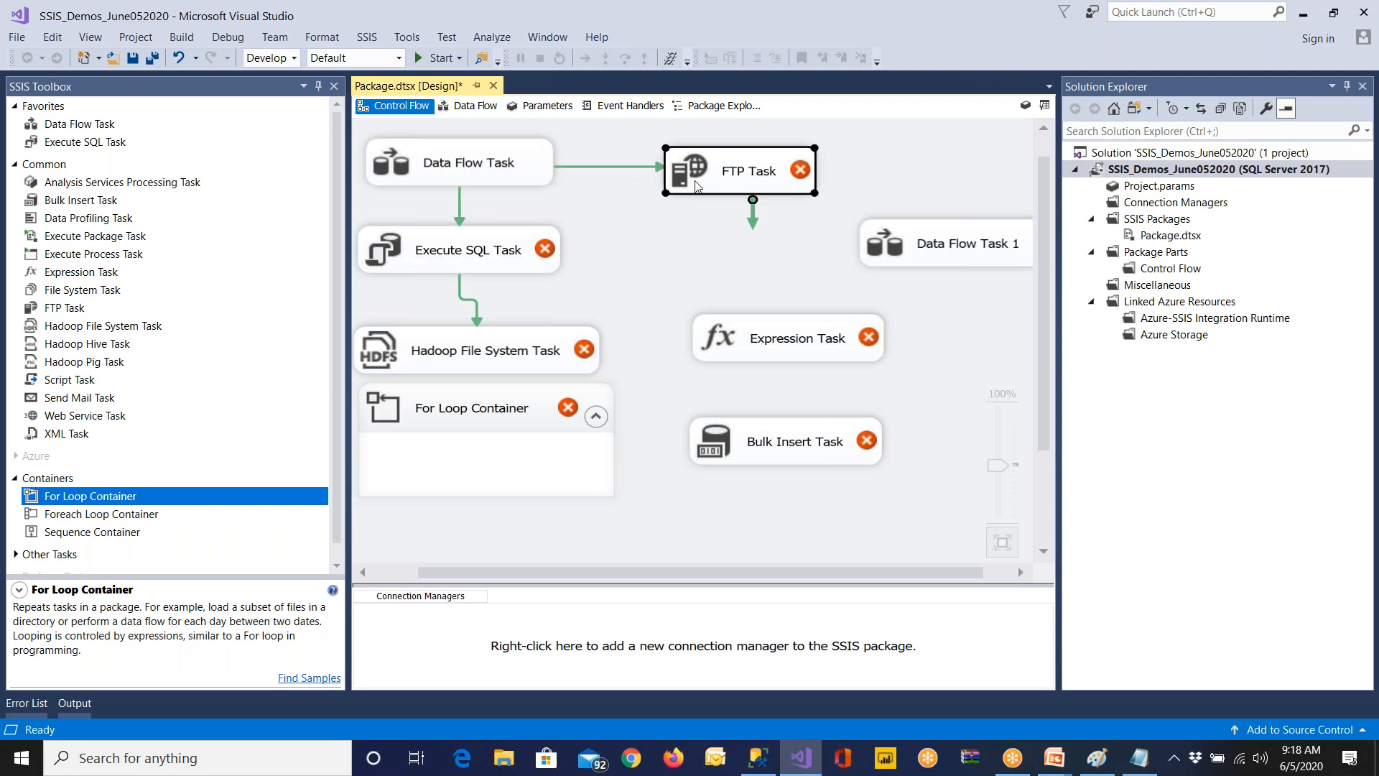
pyautogui.doubleClick(460, 213)
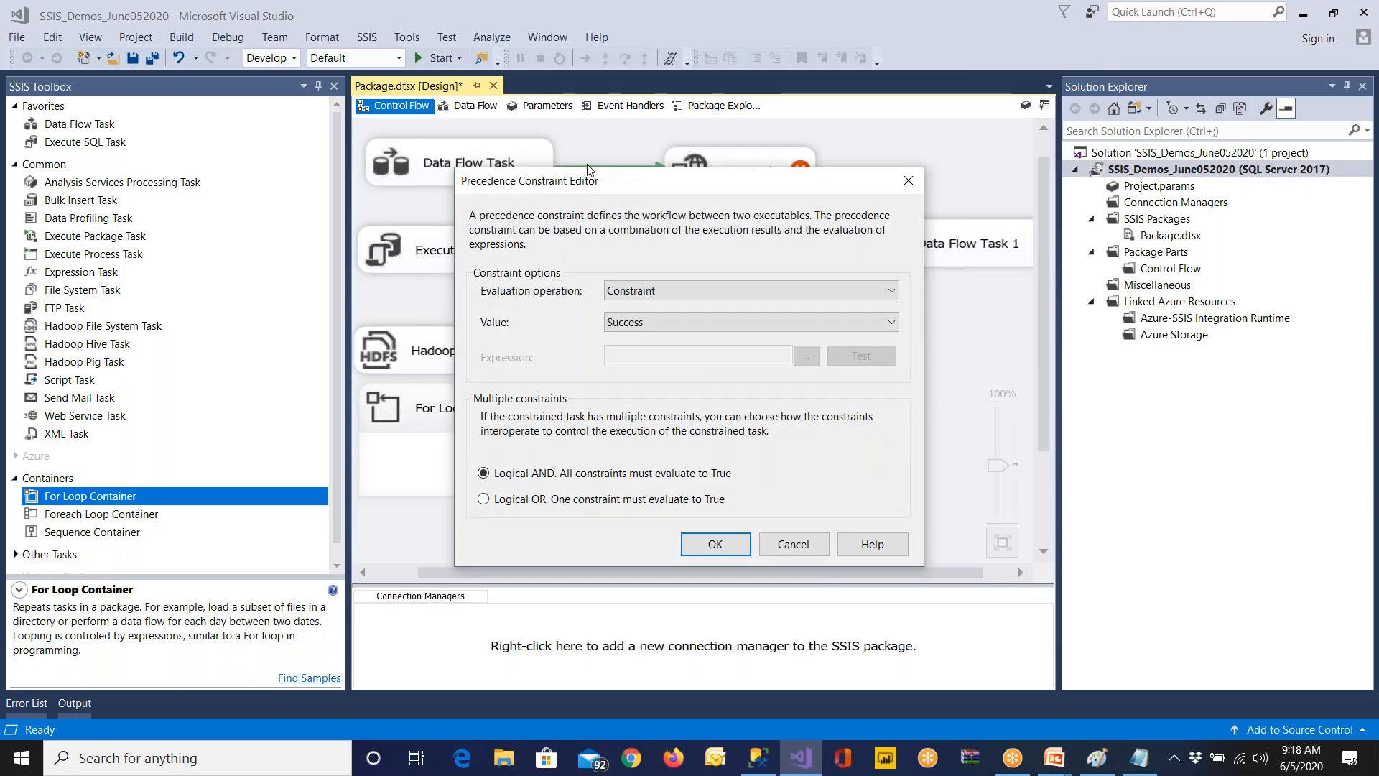
pyautogui.click(793, 542)
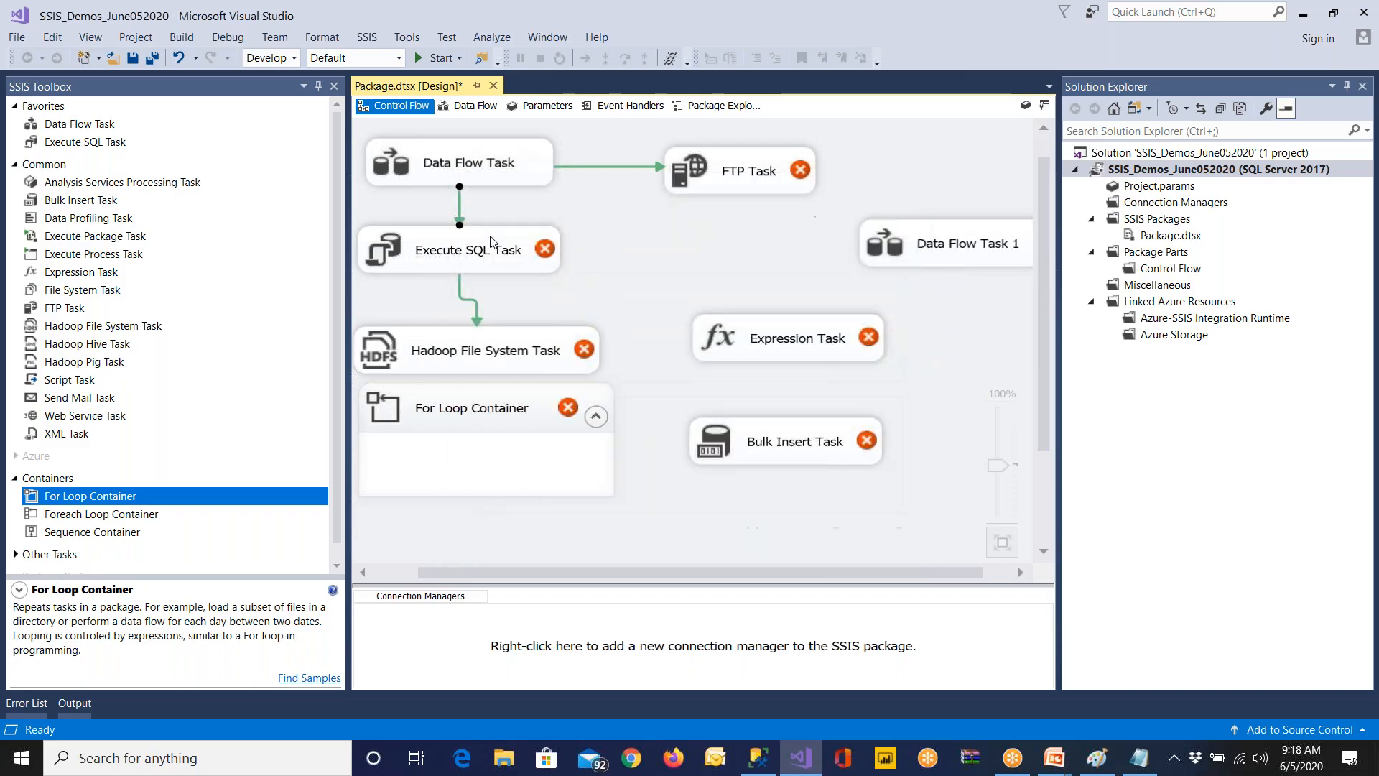
pyautogui.click(493, 175)
pyautogui.click(455, 252)
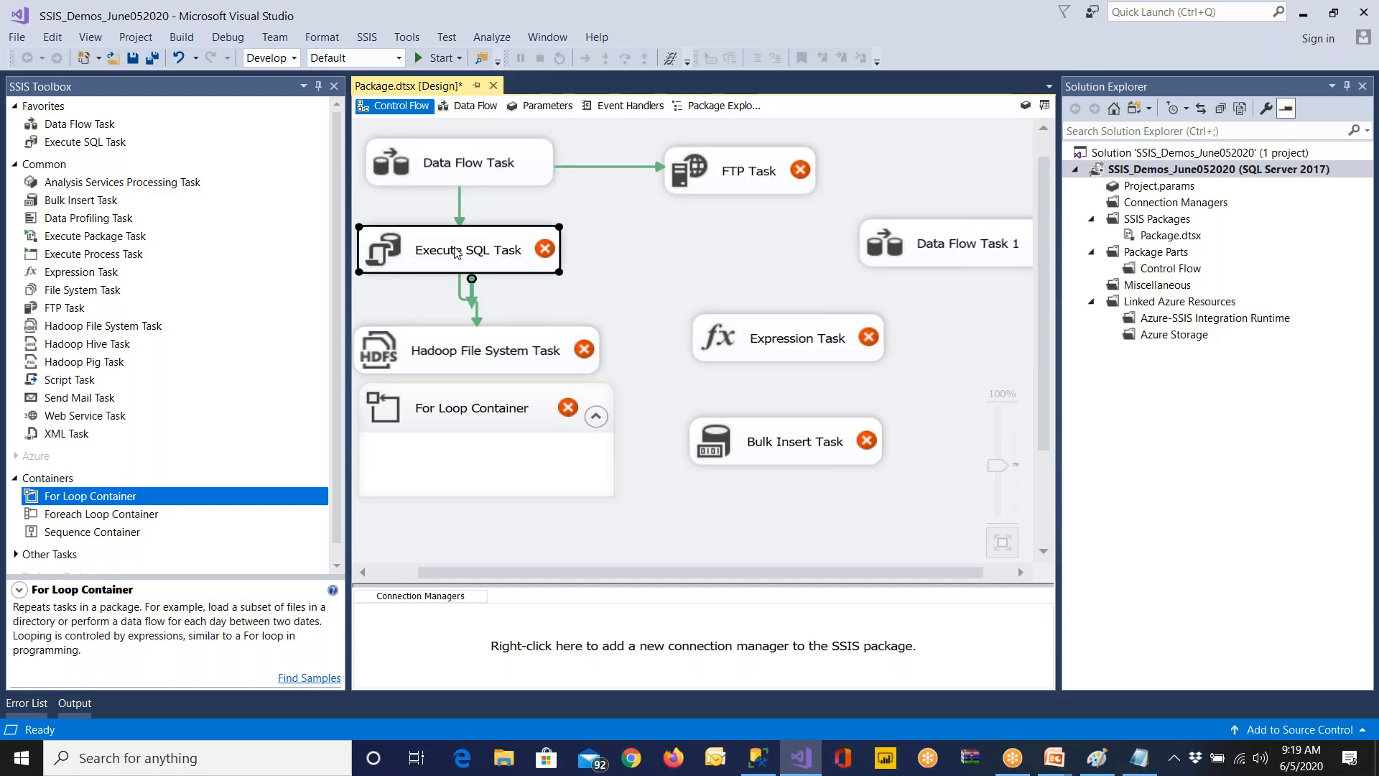
pyautogui.click(483, 162)
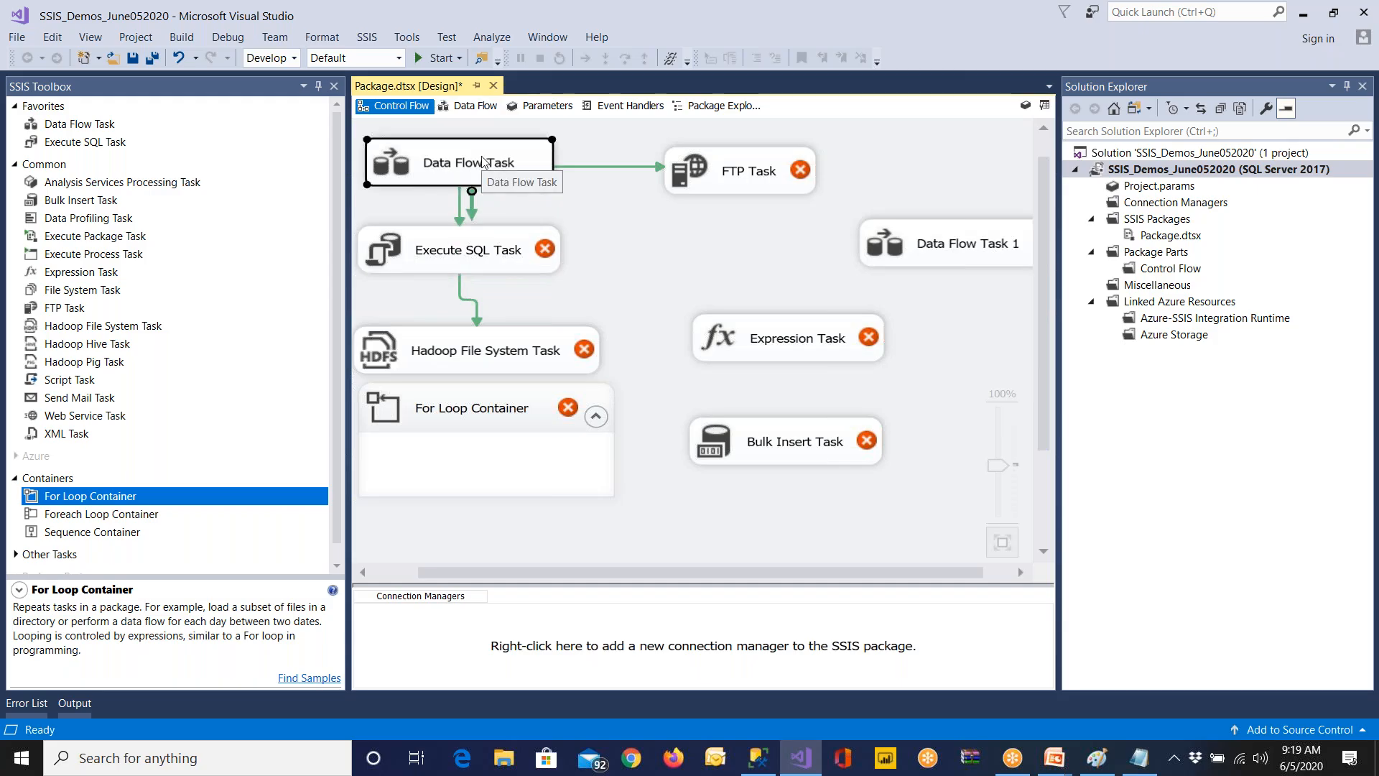
pyautogui.click(492, 258)
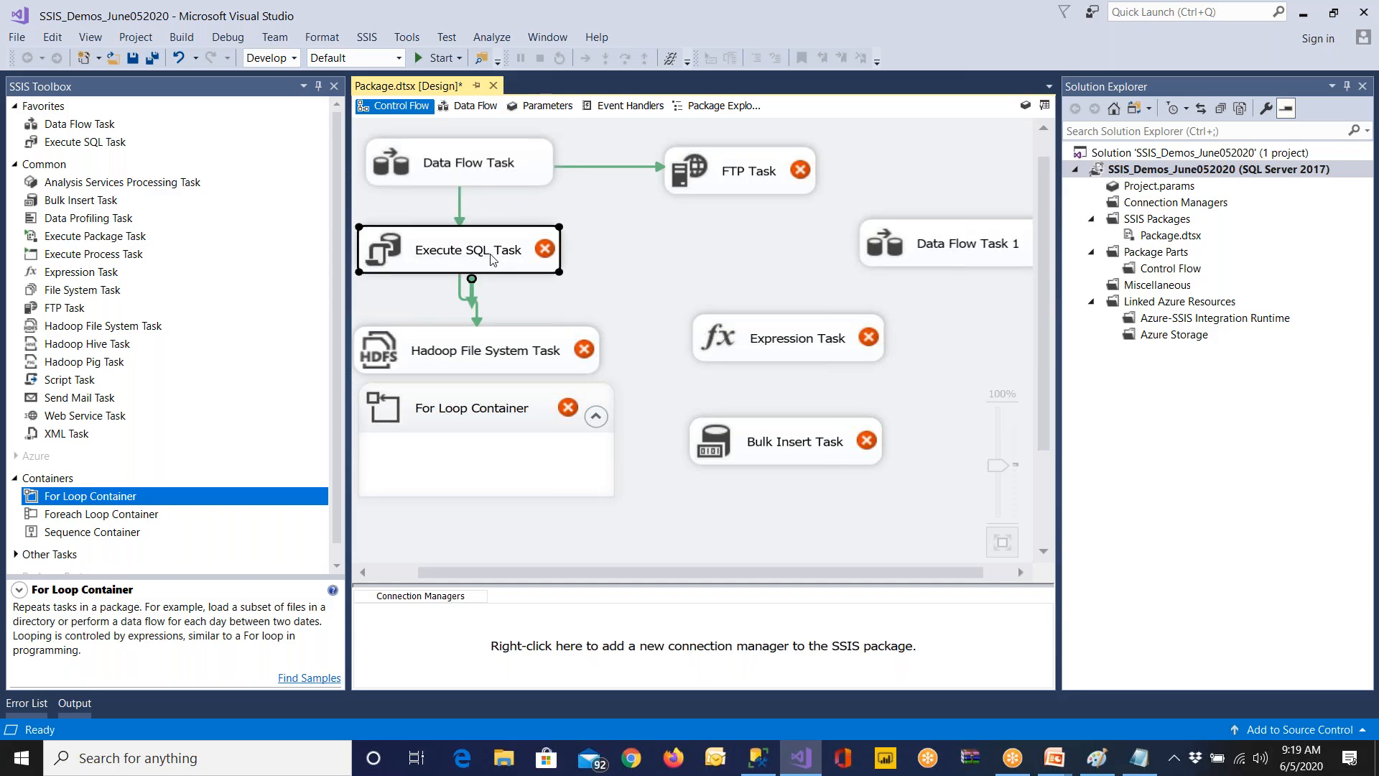
pyautogui.click(486, 152)
pyautogui.click(494, 250)
pyautogui.click(499, 172)
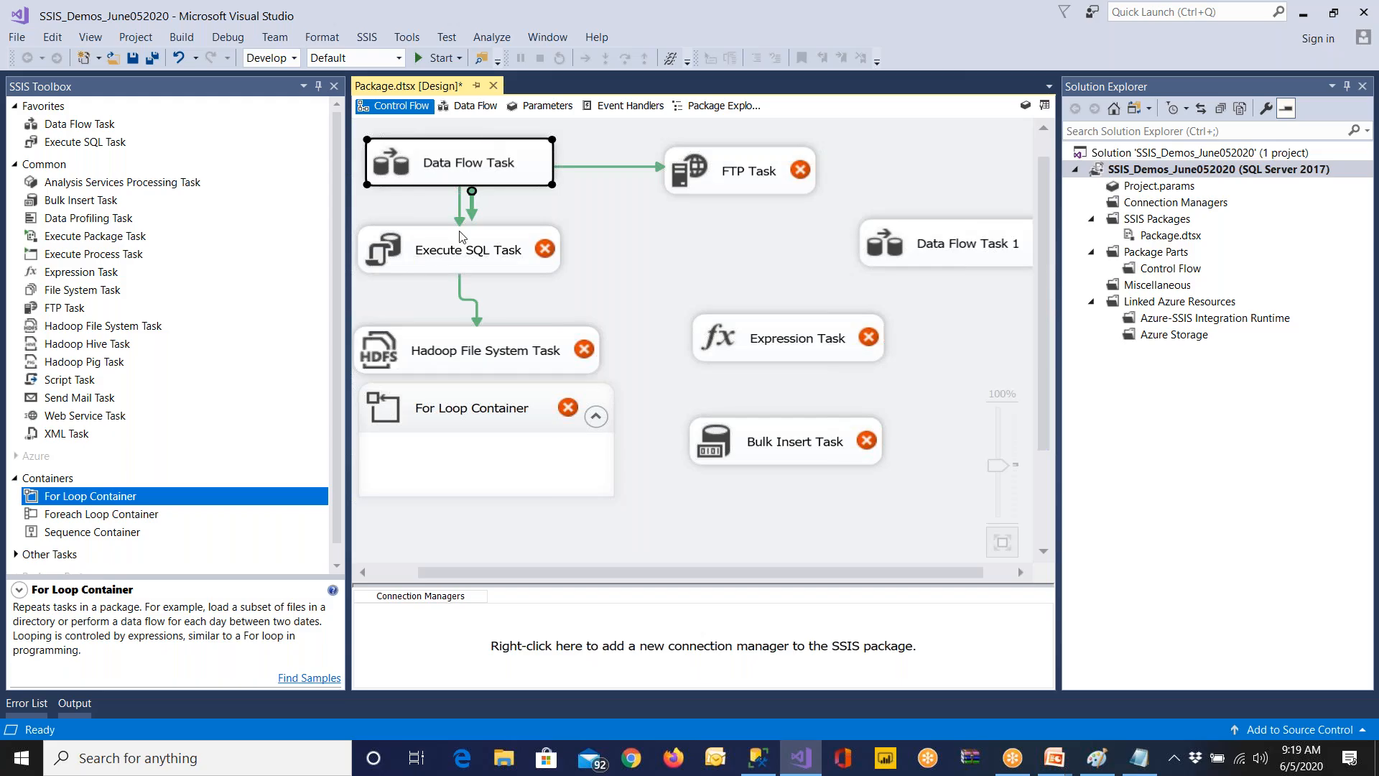
pyautogui.click(476, 259)
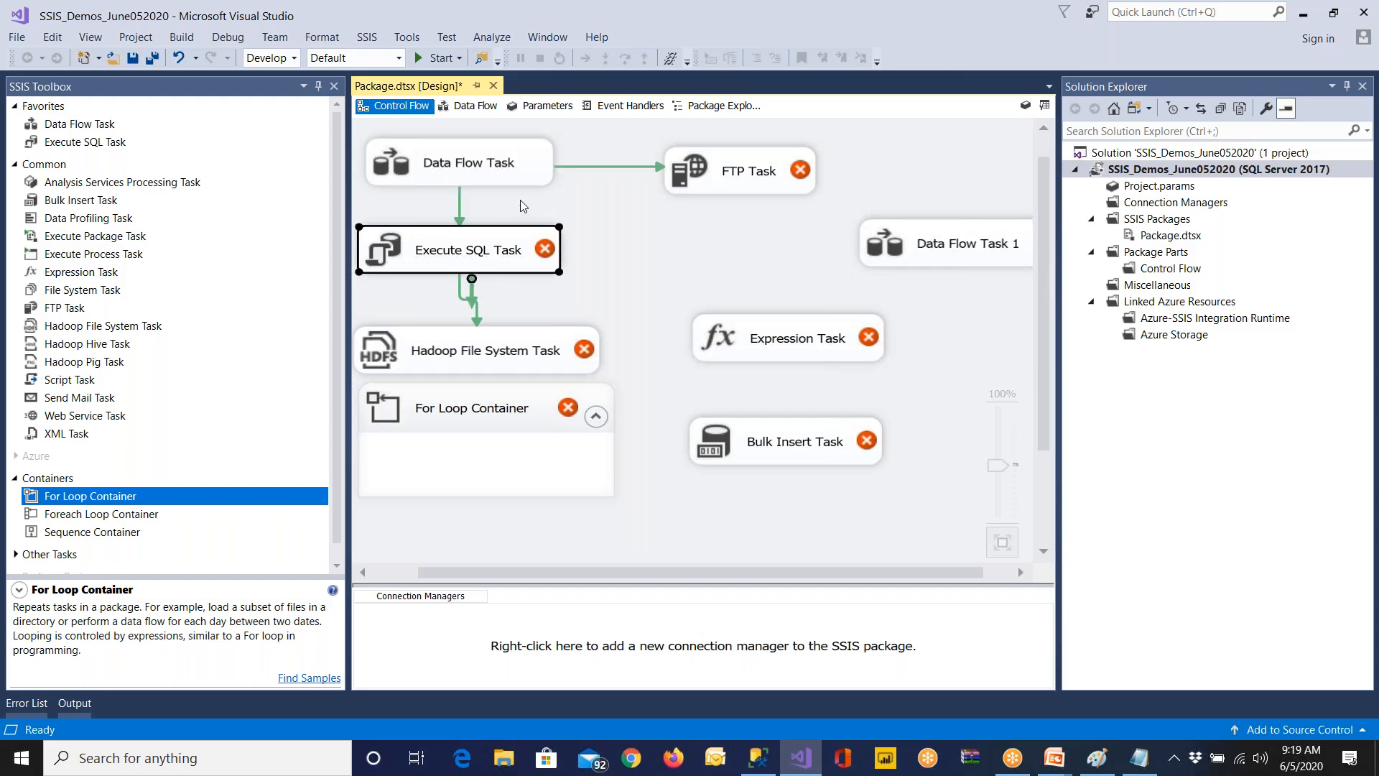
# Step: Set the value of the precedence constraint from Data Flow Task to Execute SQL Task to Failure
pyautogui.click(460, 216)
pyautogui.doubleClick(461, 216)
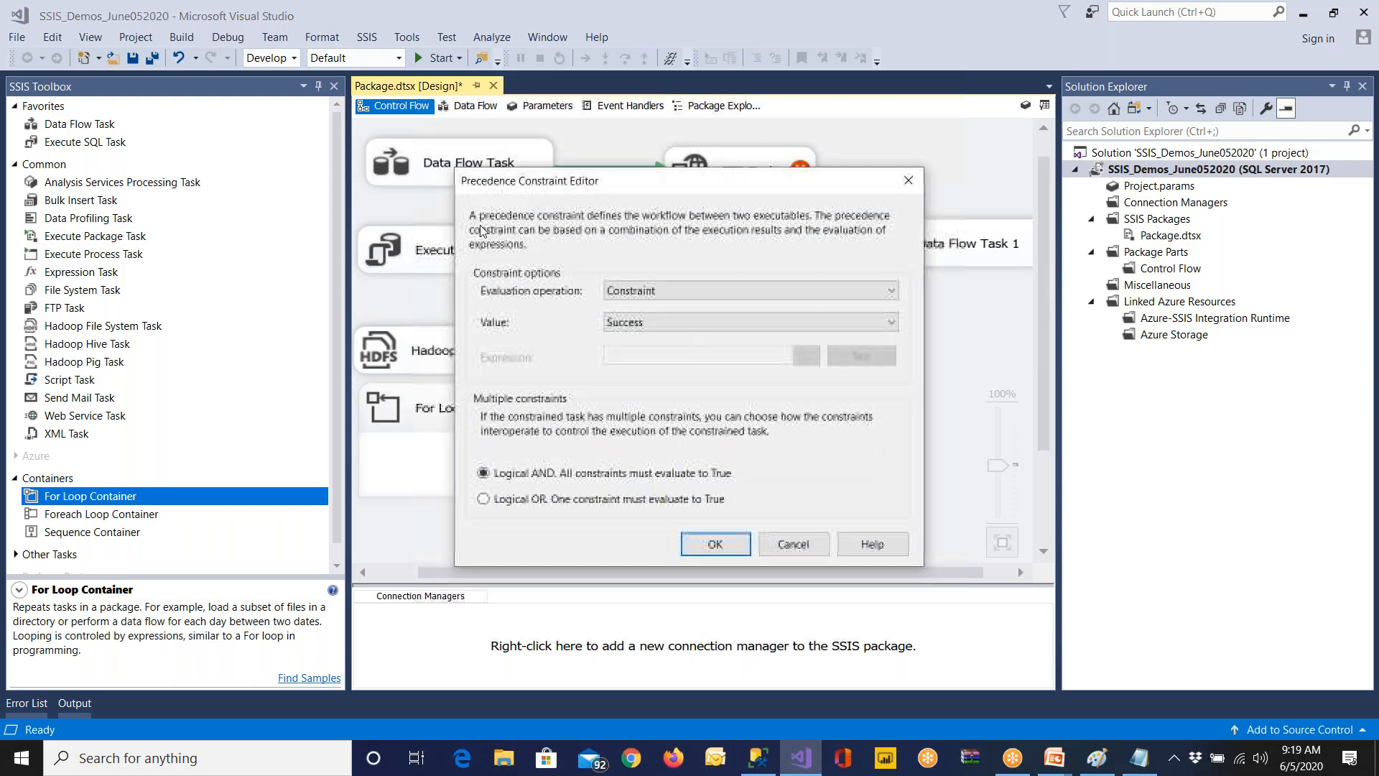
pyautogui.click(640, 323)
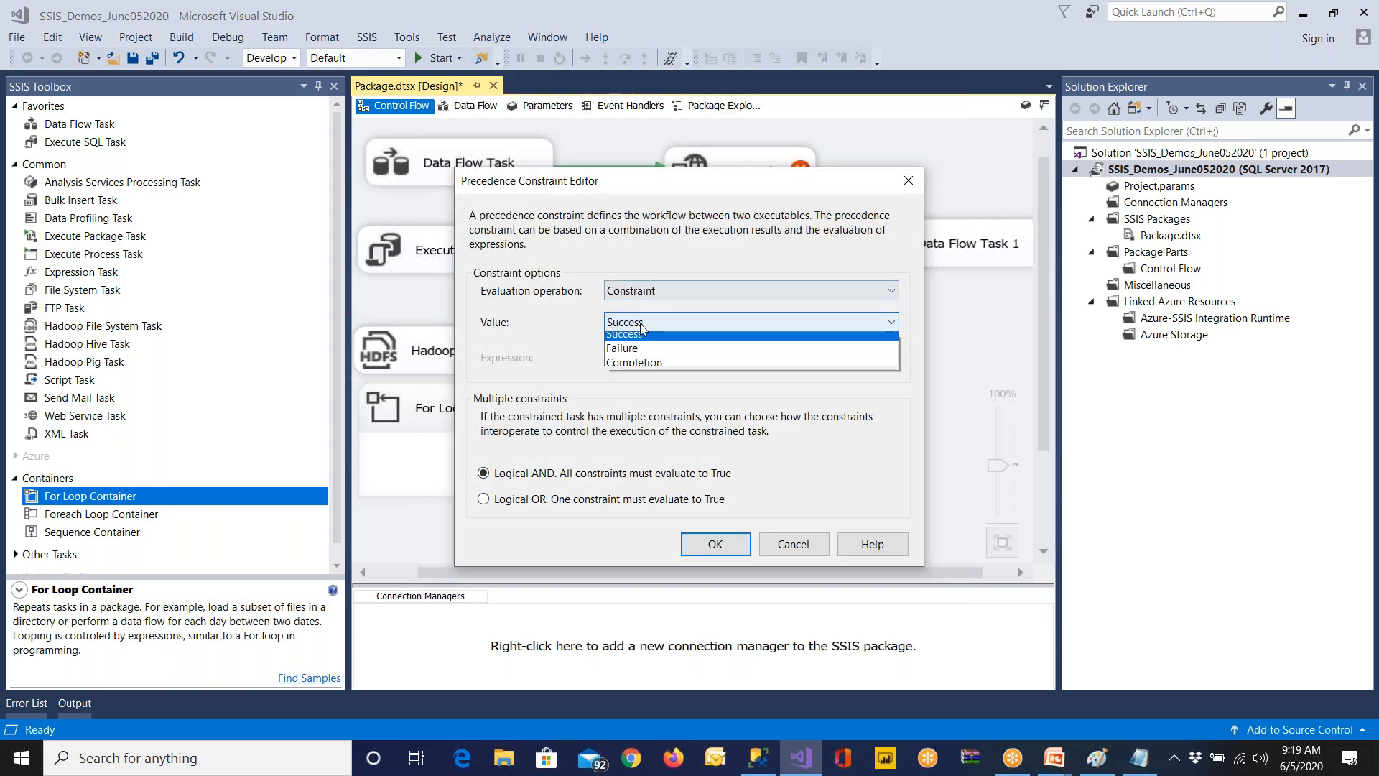
pyautogui.click(636, 355)
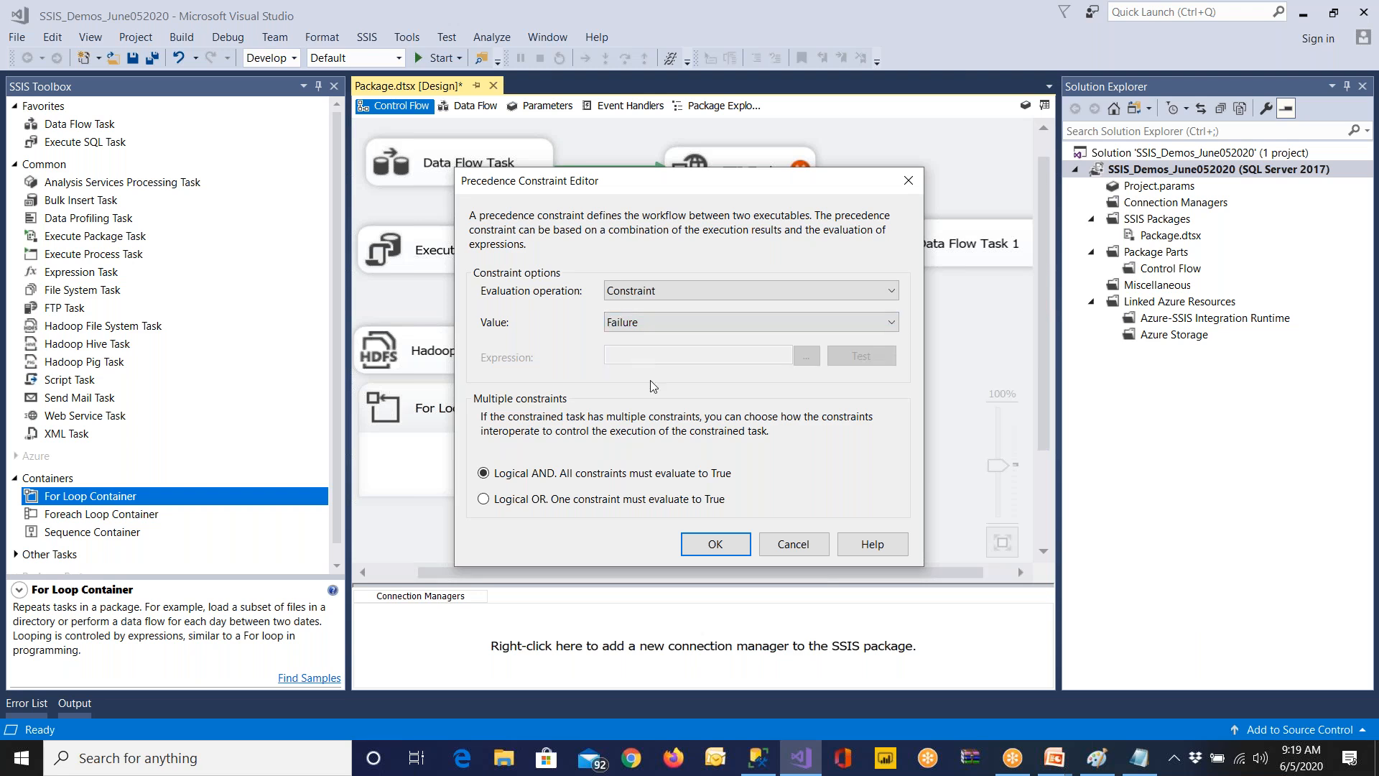
pyautogui.click(715, 544)
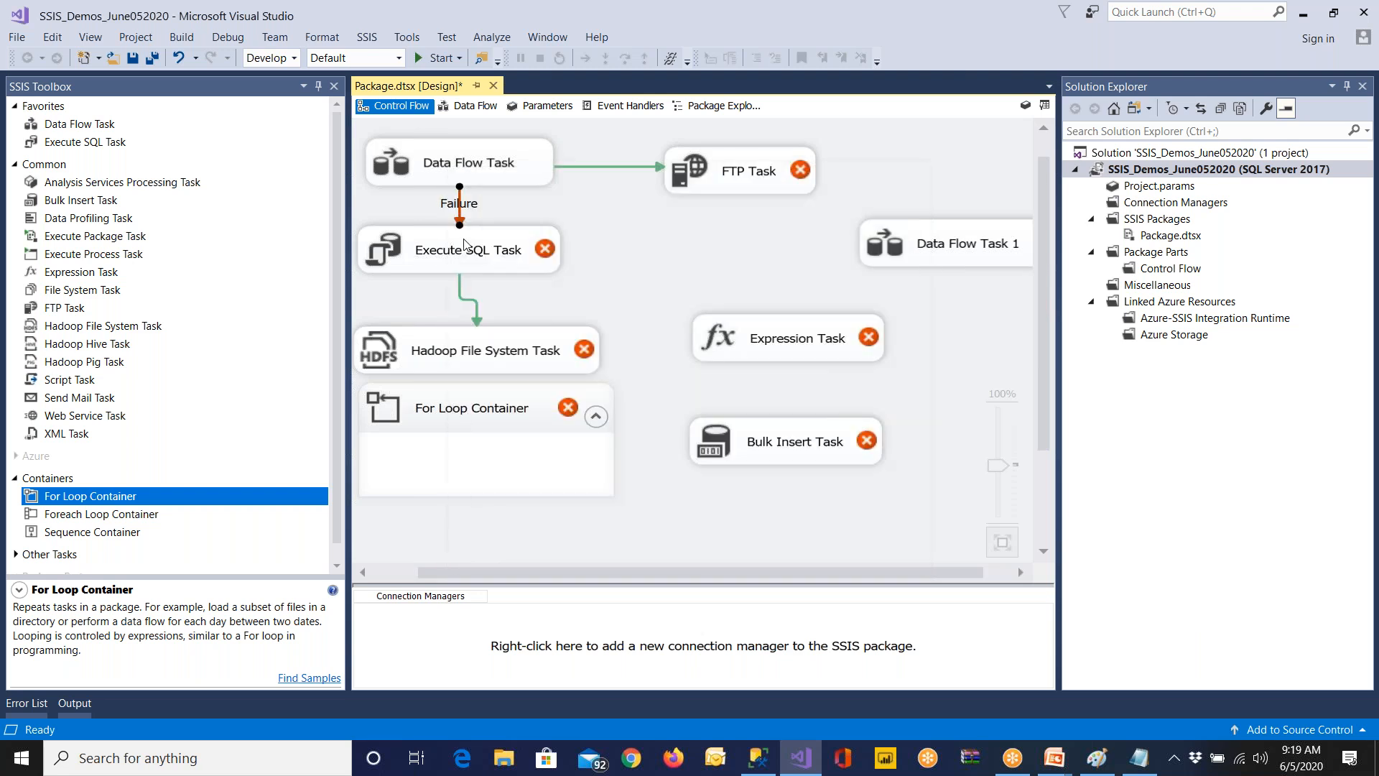
# Step: Change the precedence constraint between Data Flow Task and Execute SQL Task back to Success
pyautogui.click(513, 175)
pyautogui.click(497, 270)
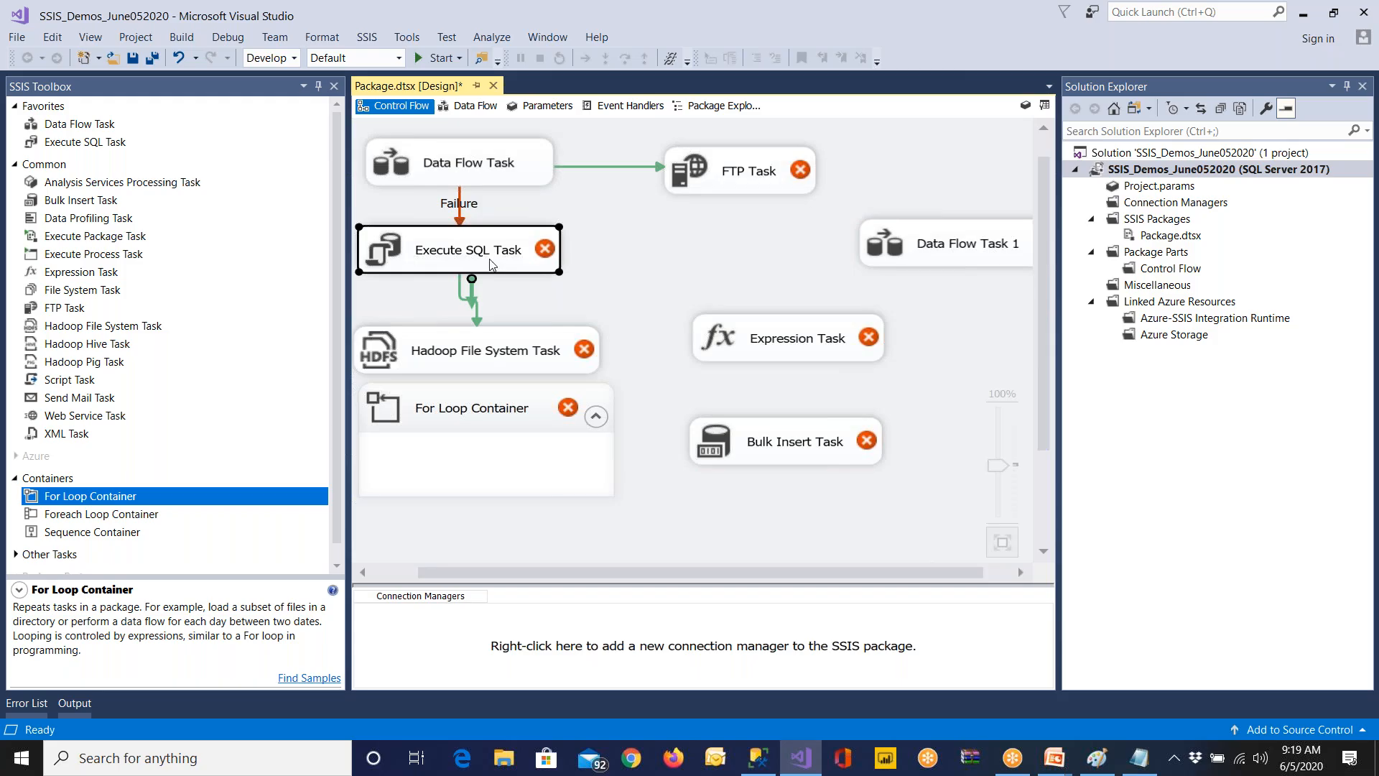
pyautogui.doubleClick(460, 210)
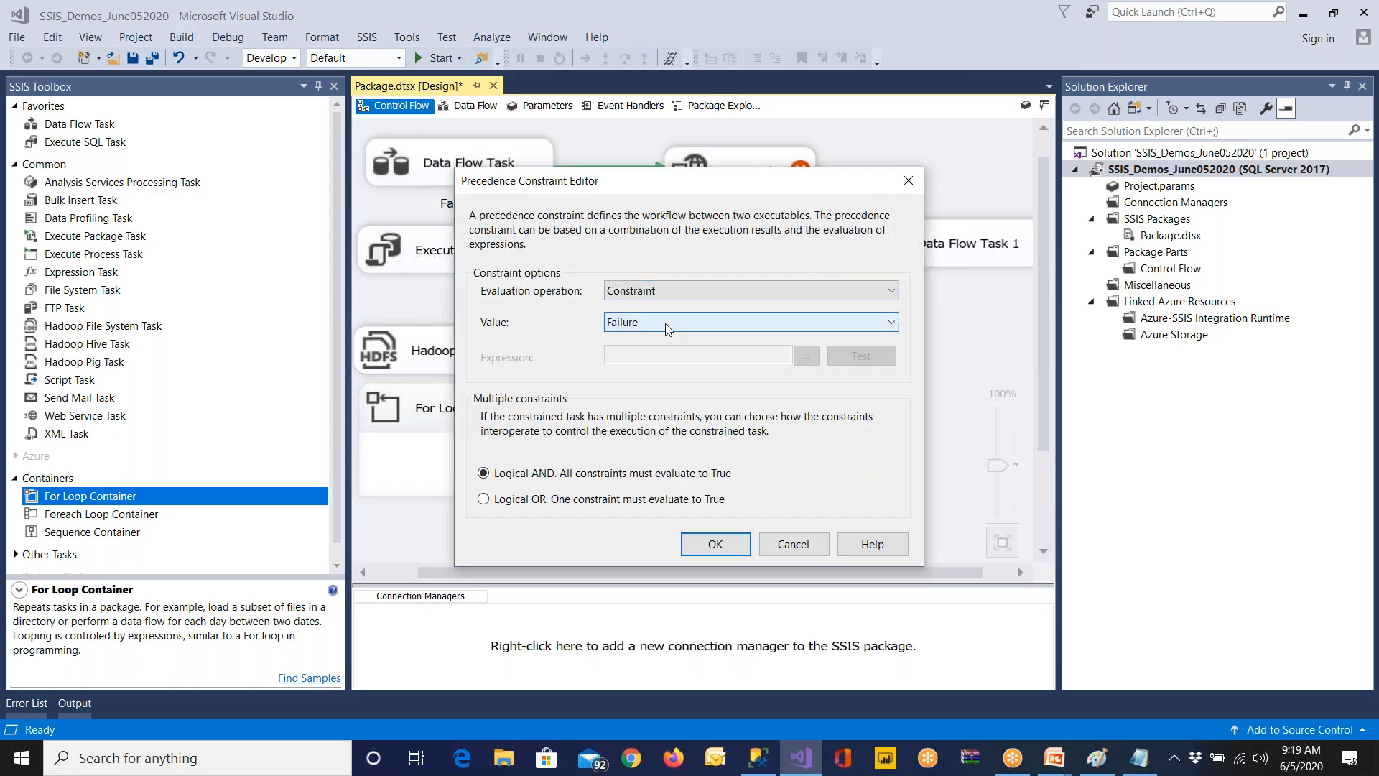
pyautogui.click(663, 325)
pyautogui.click(651, 338)
pyautogui.click(730, 553)
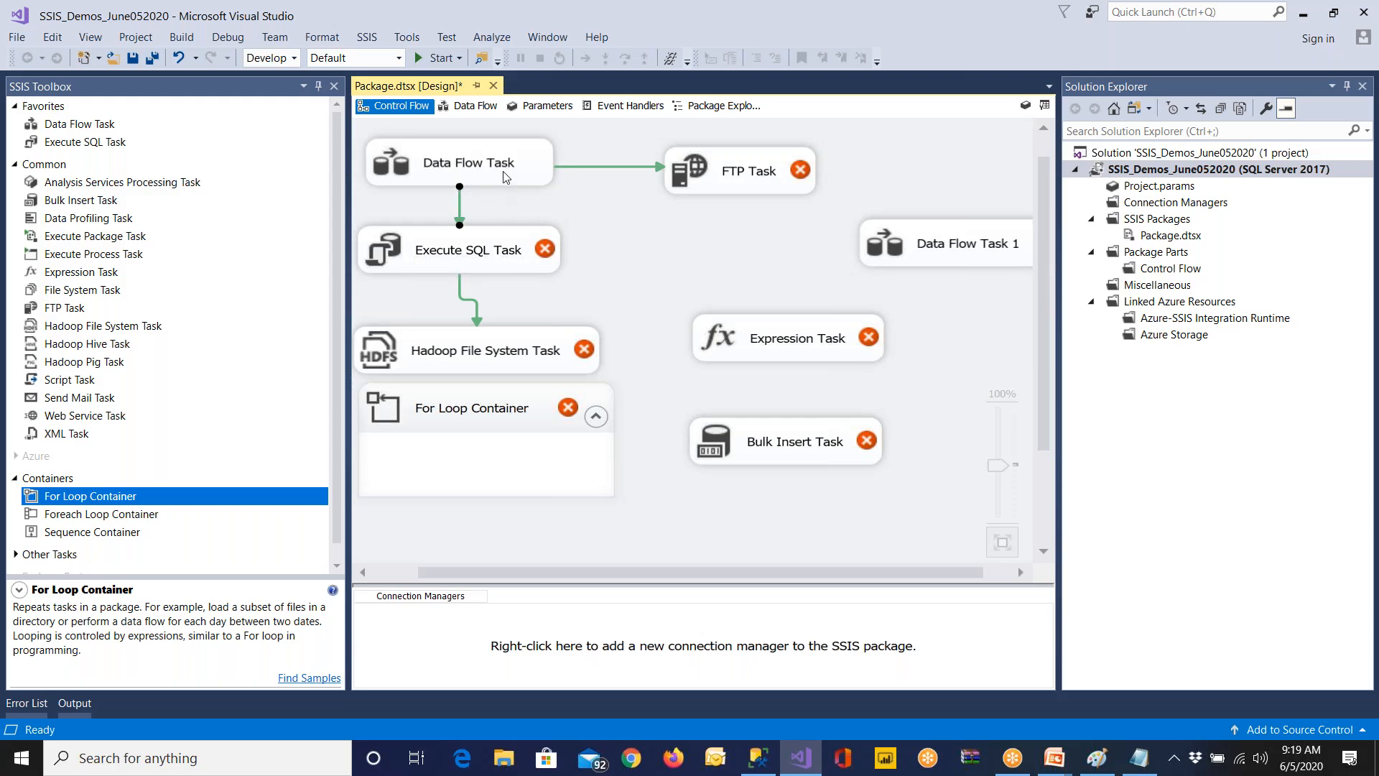
pyautogui.click(506, 178)
pyautogui.click(494, 266)
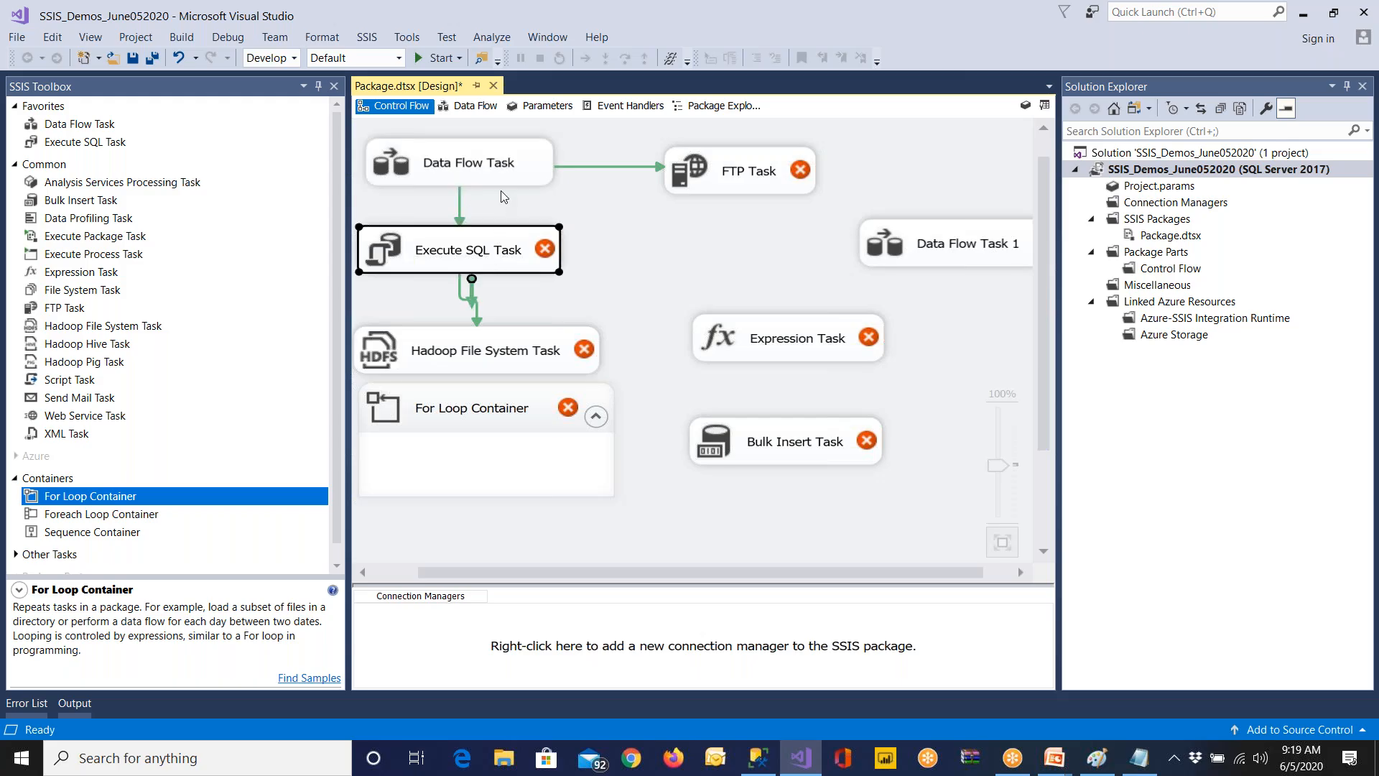
pyautogui.click(480, 173)
pyautogui.click(477, 252)
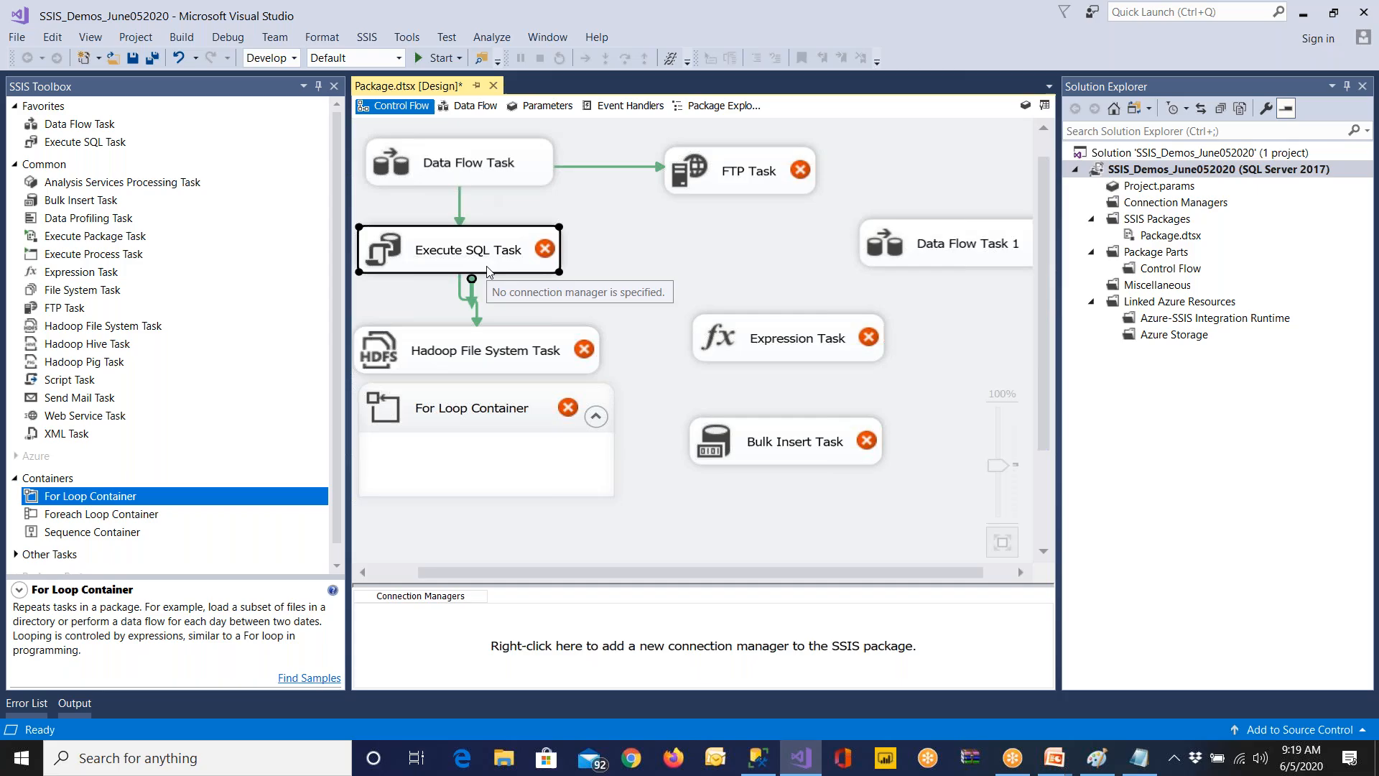
# Step: Set the value of the precedence constraint from Data Flow Task to Execute SQL Task to Completion
pyautogui.click(460, 208)
pyautogui.doubleClick(460, 208)
pyautogui.click(653, 323)
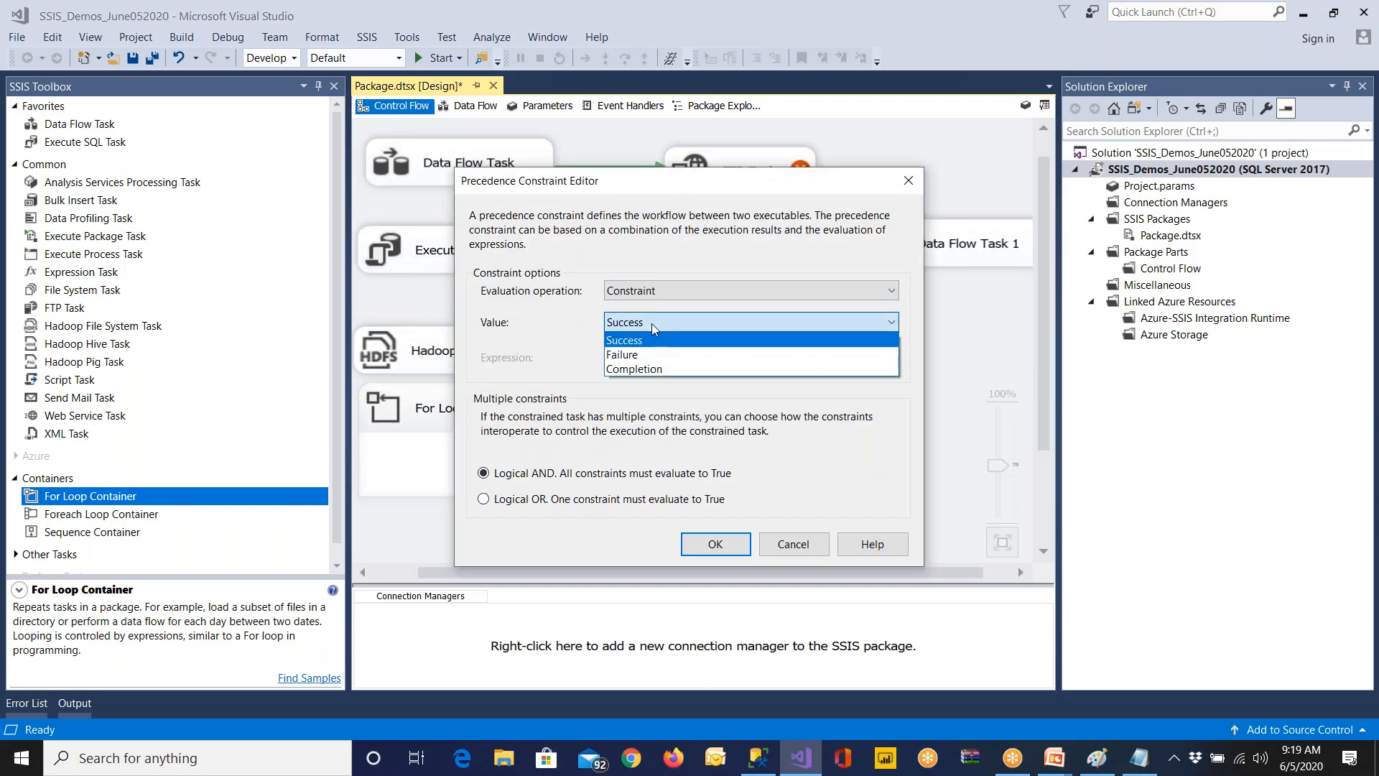
pyautogui.click(655, 368)
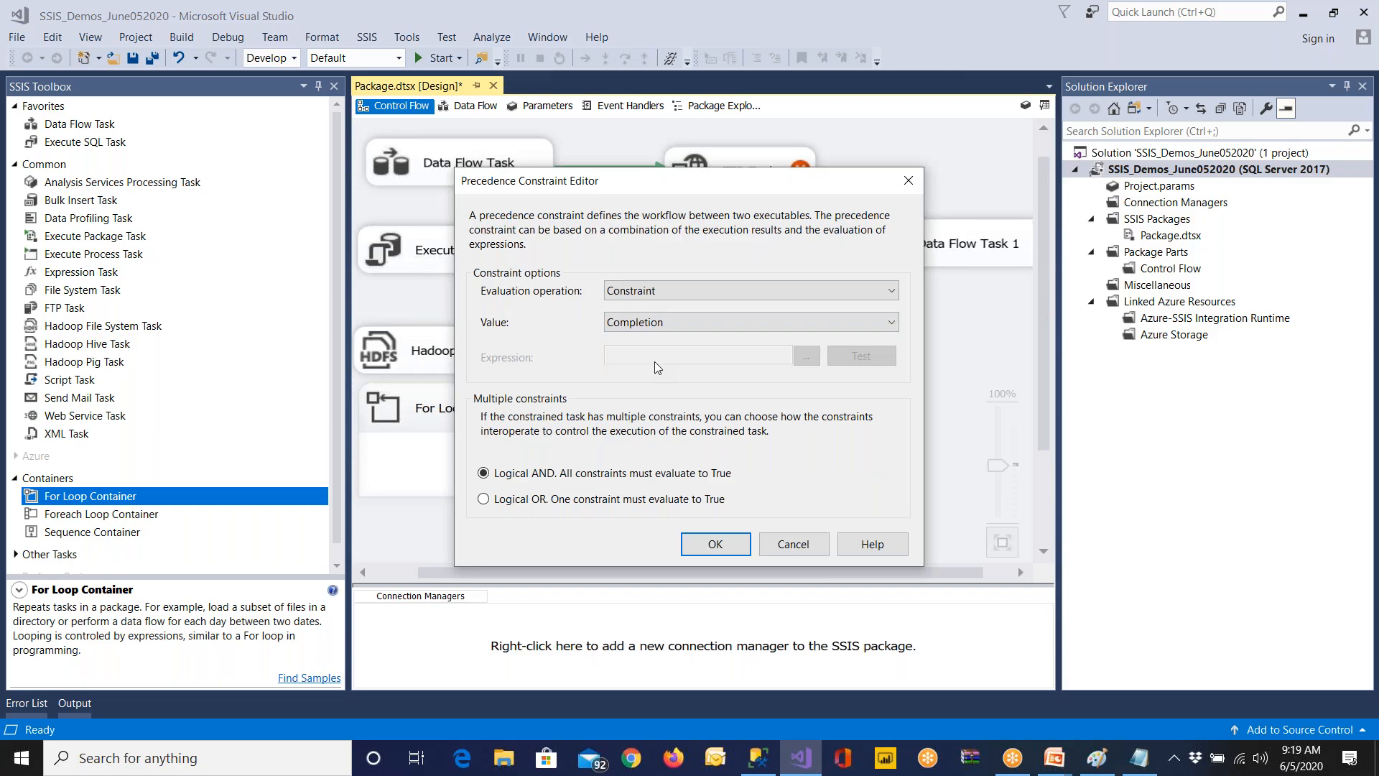
pyautogui.click(716, 546)
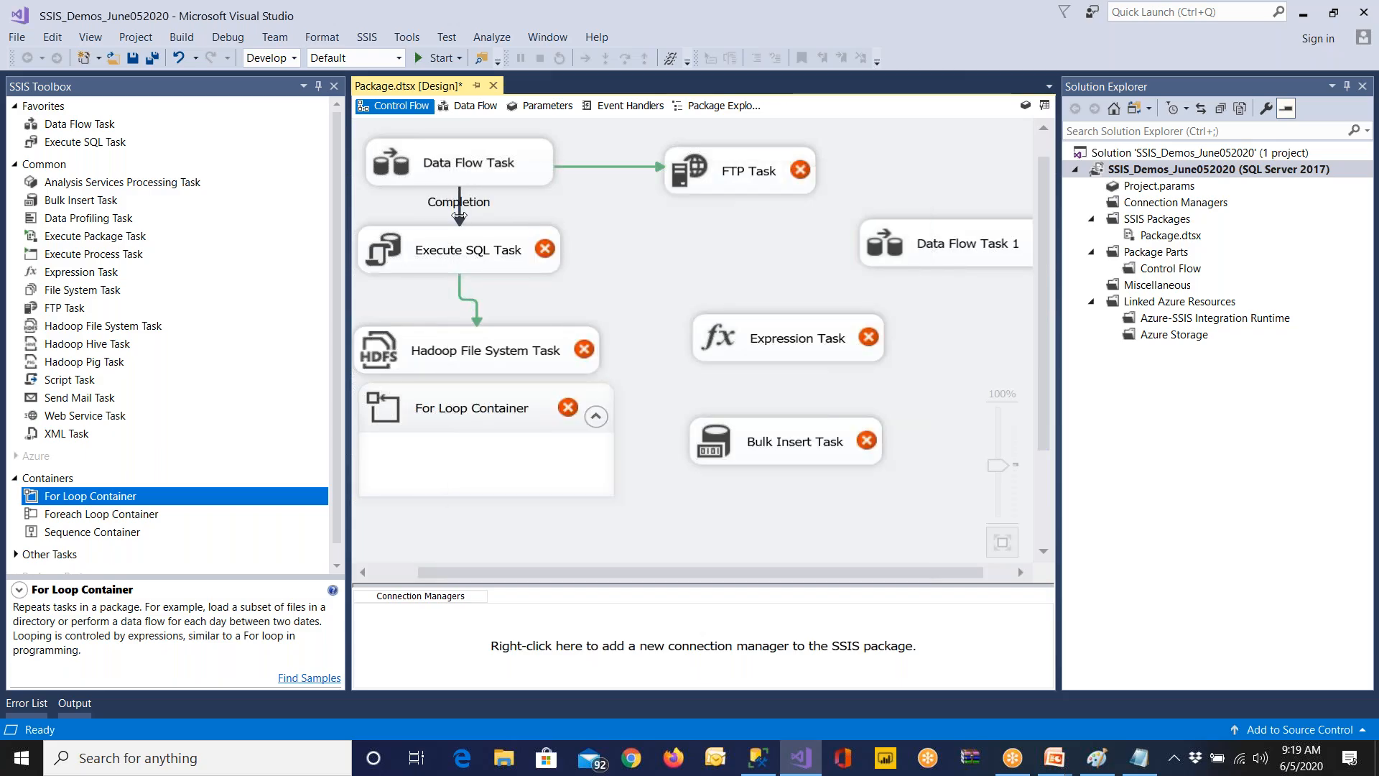
# Step: Undo the last value change on the constraint between Data Flow Task and Execute SQL Task
pyautogui.hotkey('ctrl', 'z')
pyautogui.click(478, 176)
pyautogui.moveTo(468, 206); pyautogui.dragTo(486, 260)
pyautogui.click(509, 173)
pyautogui.click(482, 258)
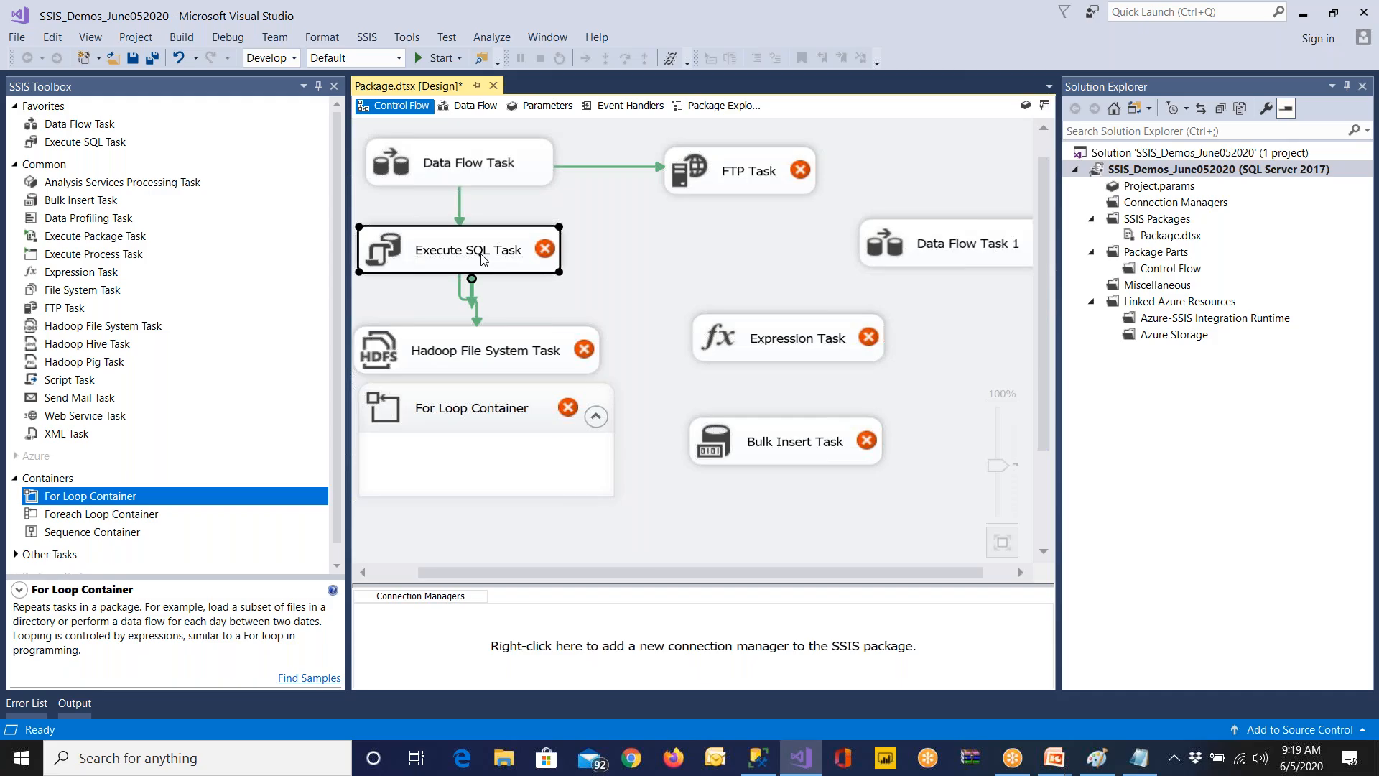
# Step: Move Execute SQL Task down toward Hadoop File System Task to lengthen the link from Data Flow Task
pyautogui.click(488, 170)
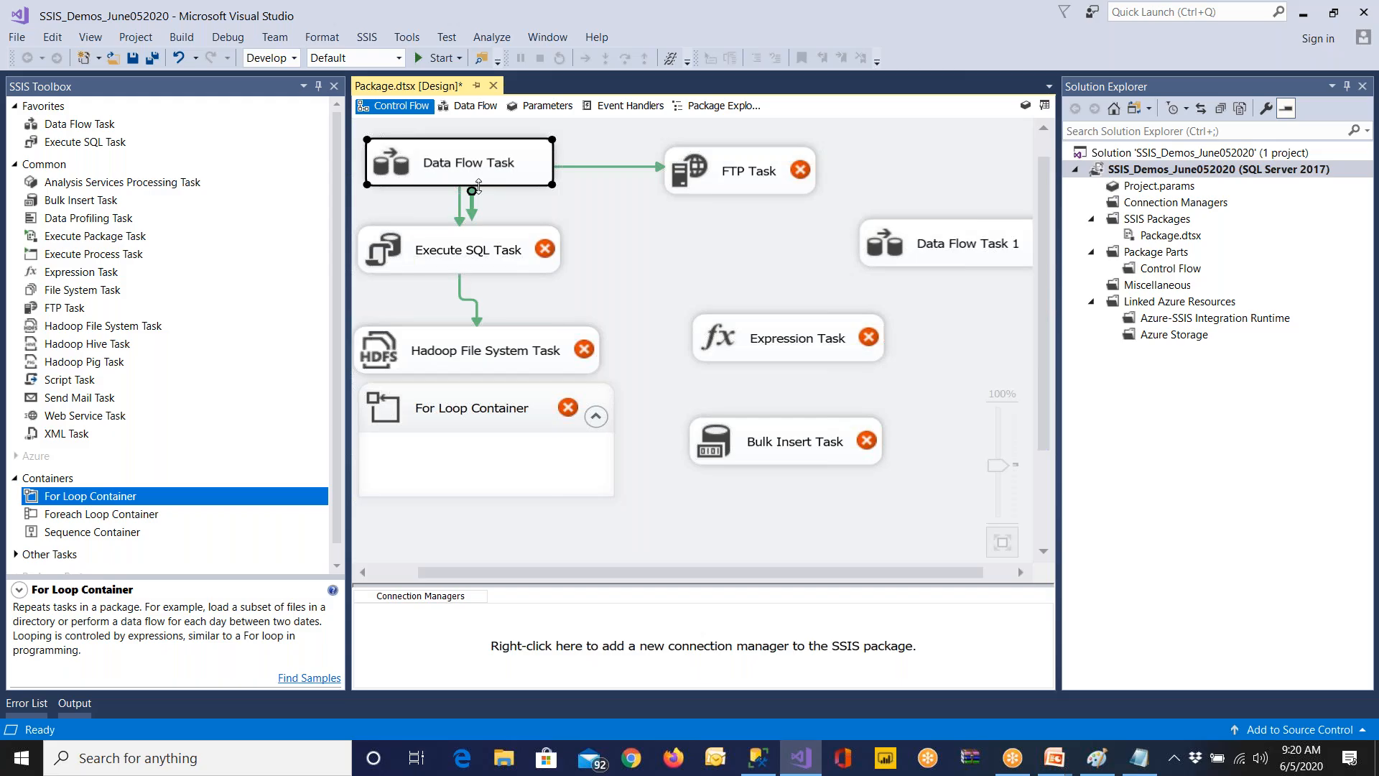
pyautogui.click(504, 257)
pyautogui.moveTo(503, 268); pyautogui.dragTo(507, 307)
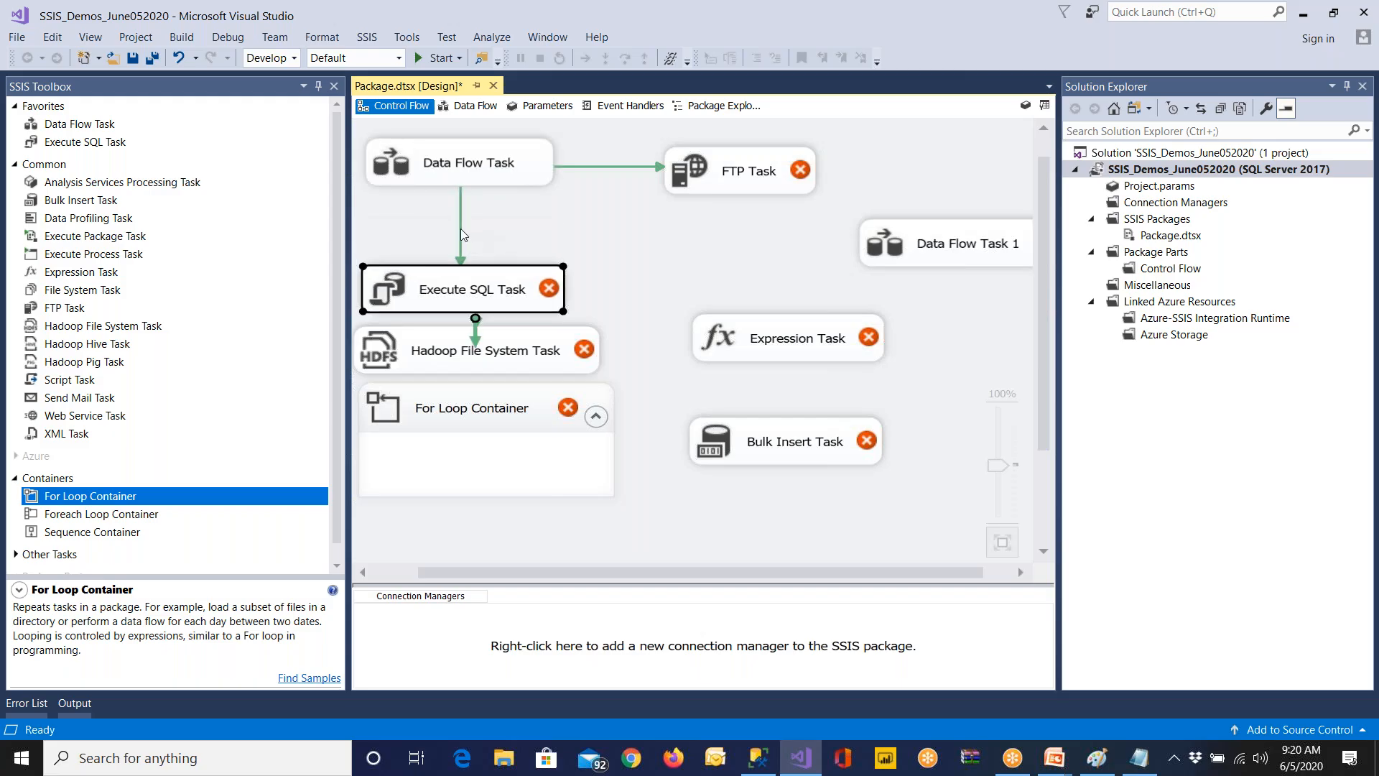
# Step: Try the Expression evaluation operation on the Data Flow Task to Execute SQL Task constraint, switch back to Constraint, and review the value options
pyautogui.doubleClick(459, 239)
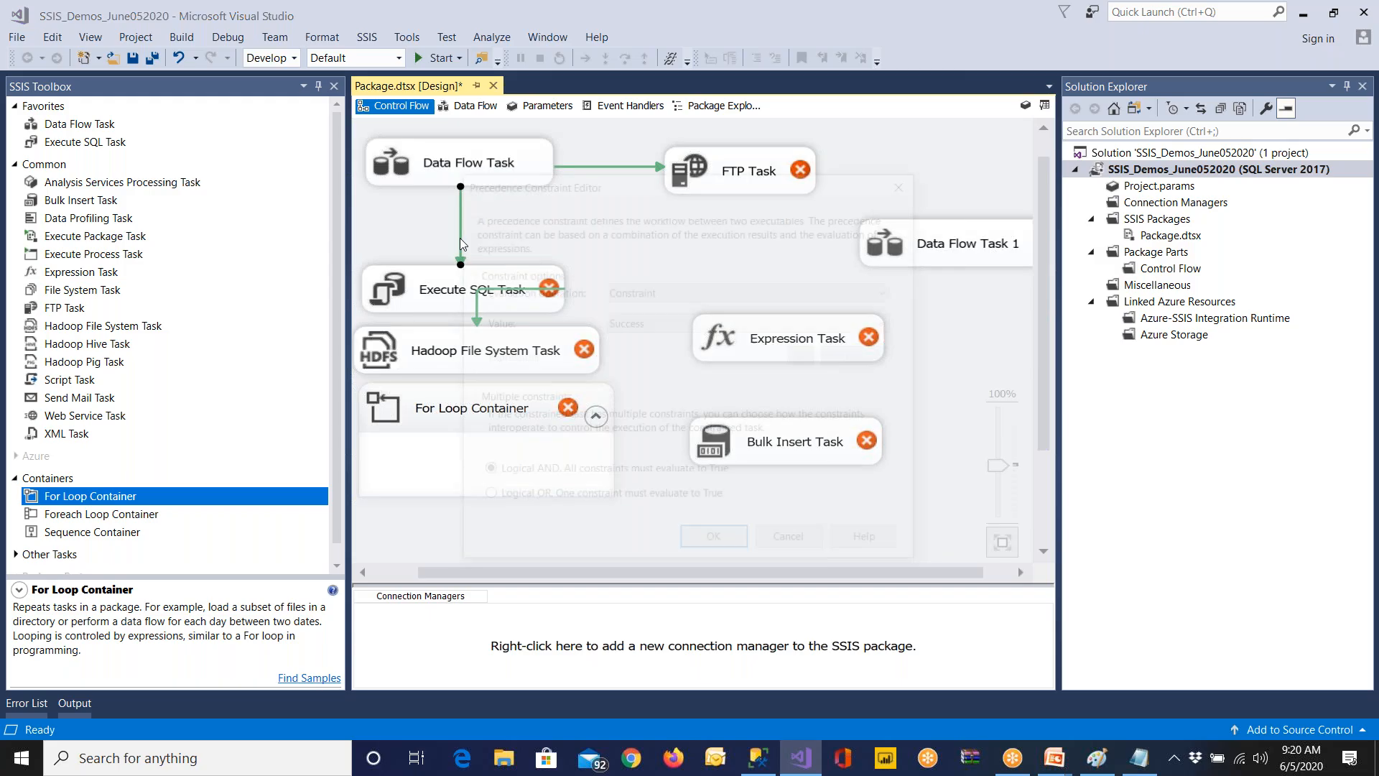
pyautogui.click(718, 290)
pyautogui.click(645, 314)
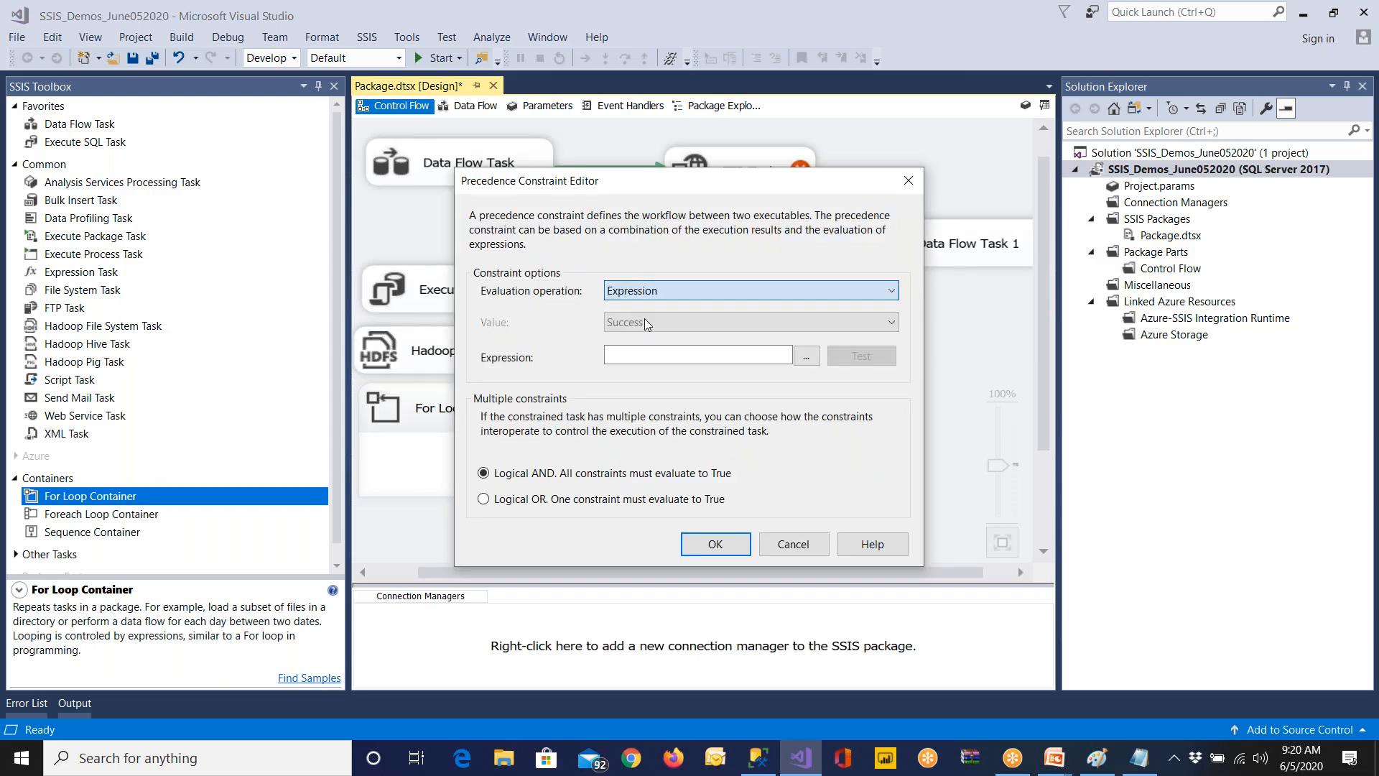
pyautogui.click(662, 355)
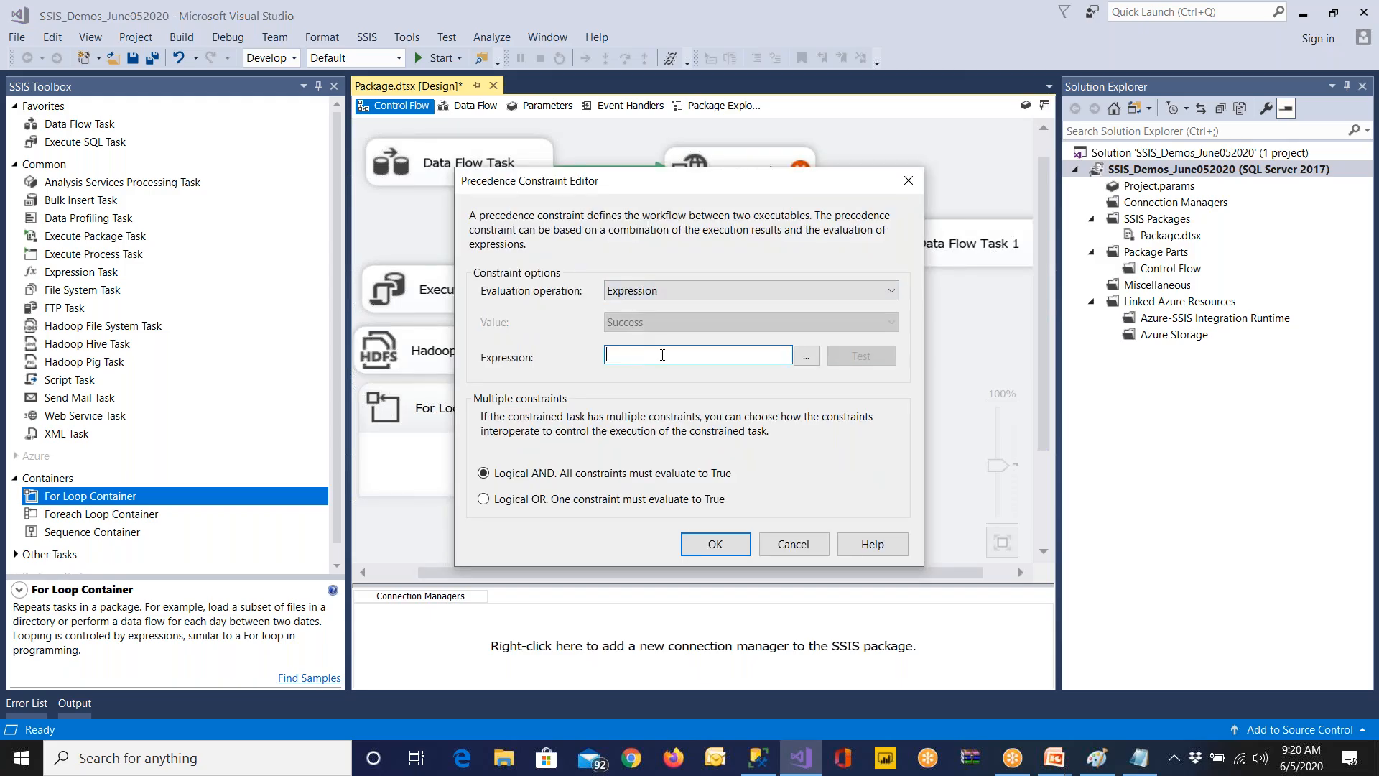
pyautogui.click(666, 288)
pyautogui.click(652, 312)
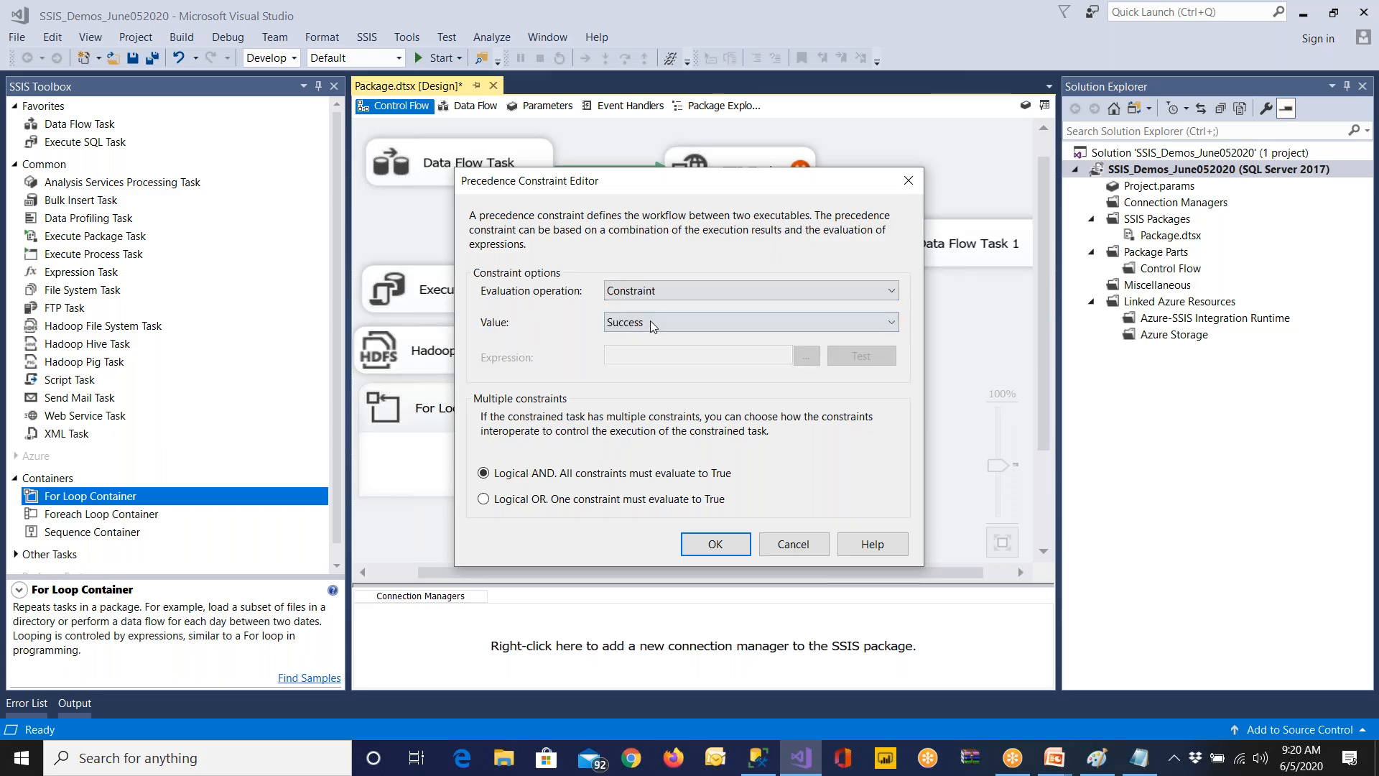
pyautogui.click(650, 321)
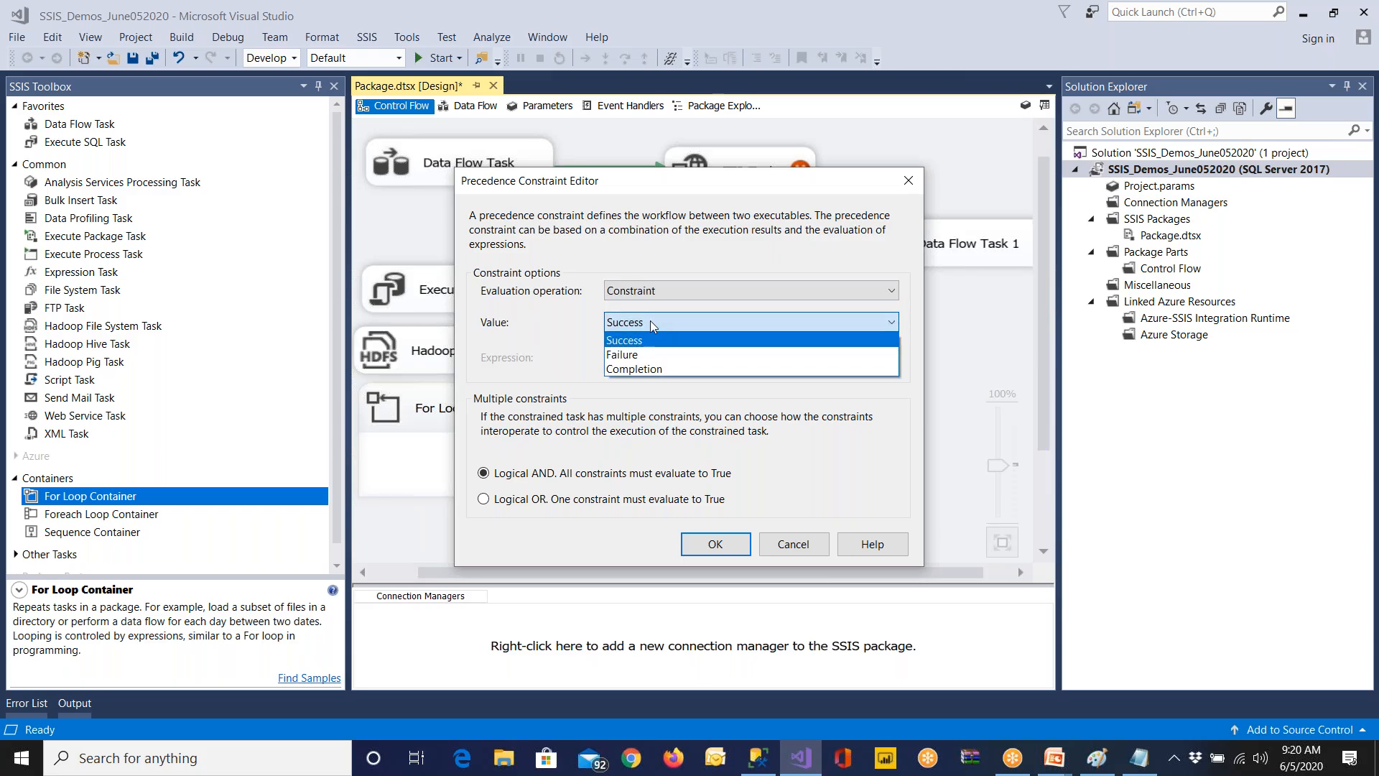
pyautogui.click(649, 320)
pyautogui.press('Return')
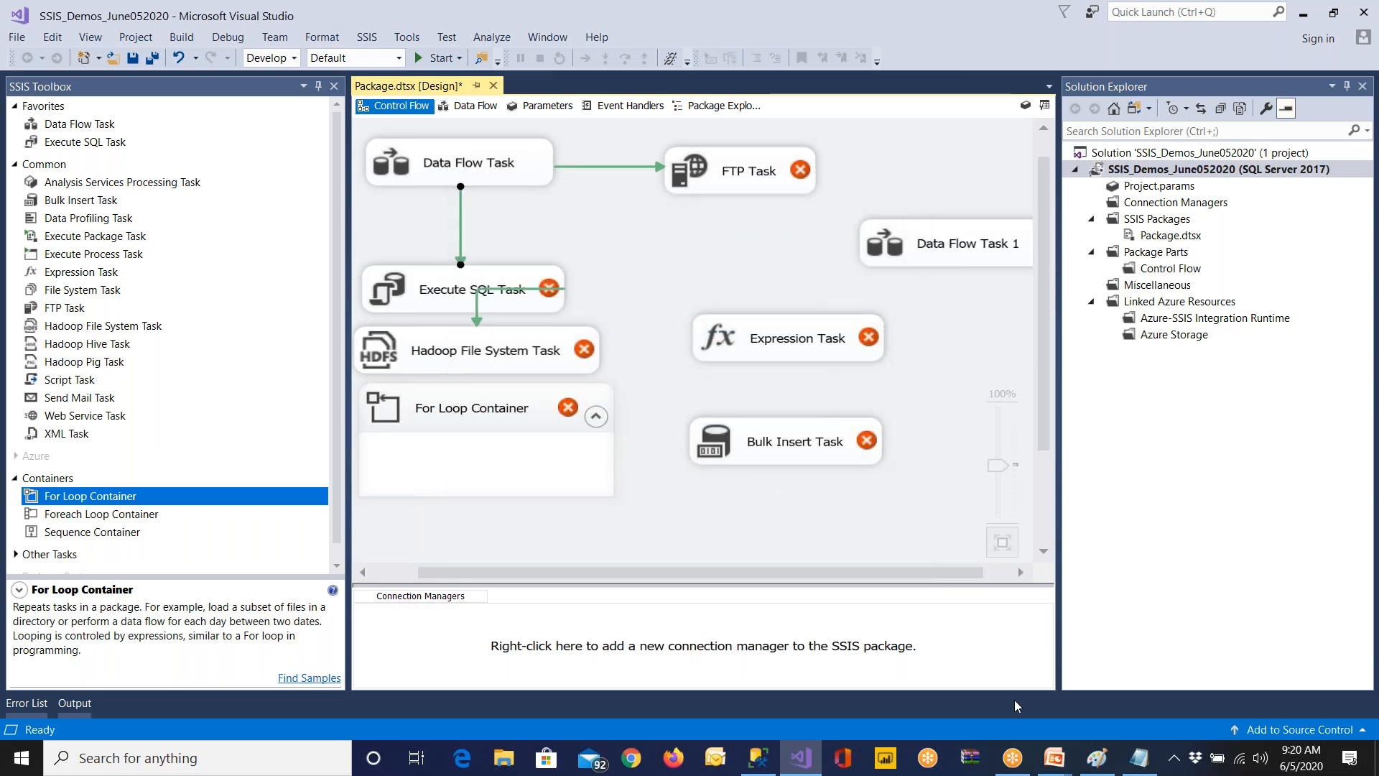
# Step: View the Control Flow Contd… slide in the PowerPoint slide show and return to Visual Studio
pyautogui.click(1057, 758)
pyautogui.click(1117, 691)
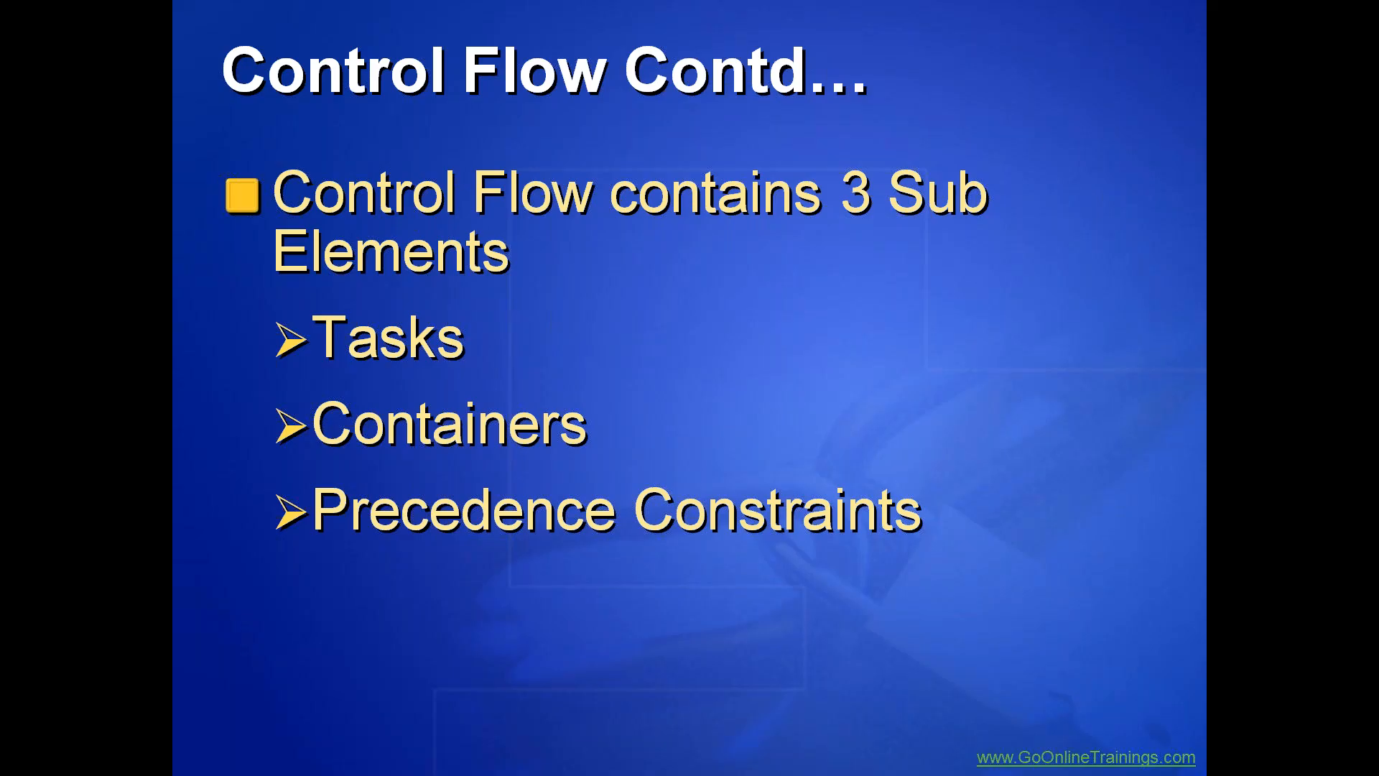
pyautogui.hotkey('alt', 'Tab')
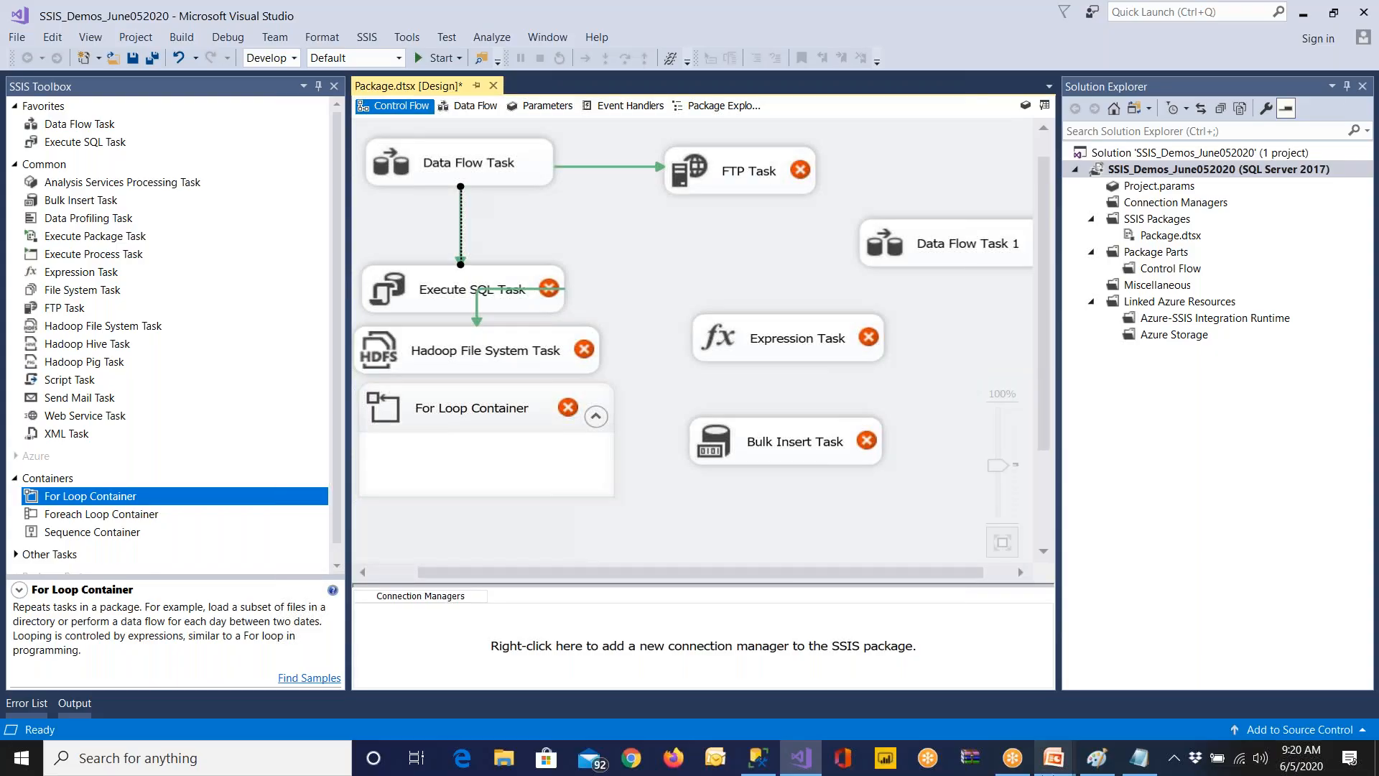
# Step: Switch to the Notepad notes and add the line "if (a > b)" below the opening brace of main ()
pyautogui.click(758, 757)
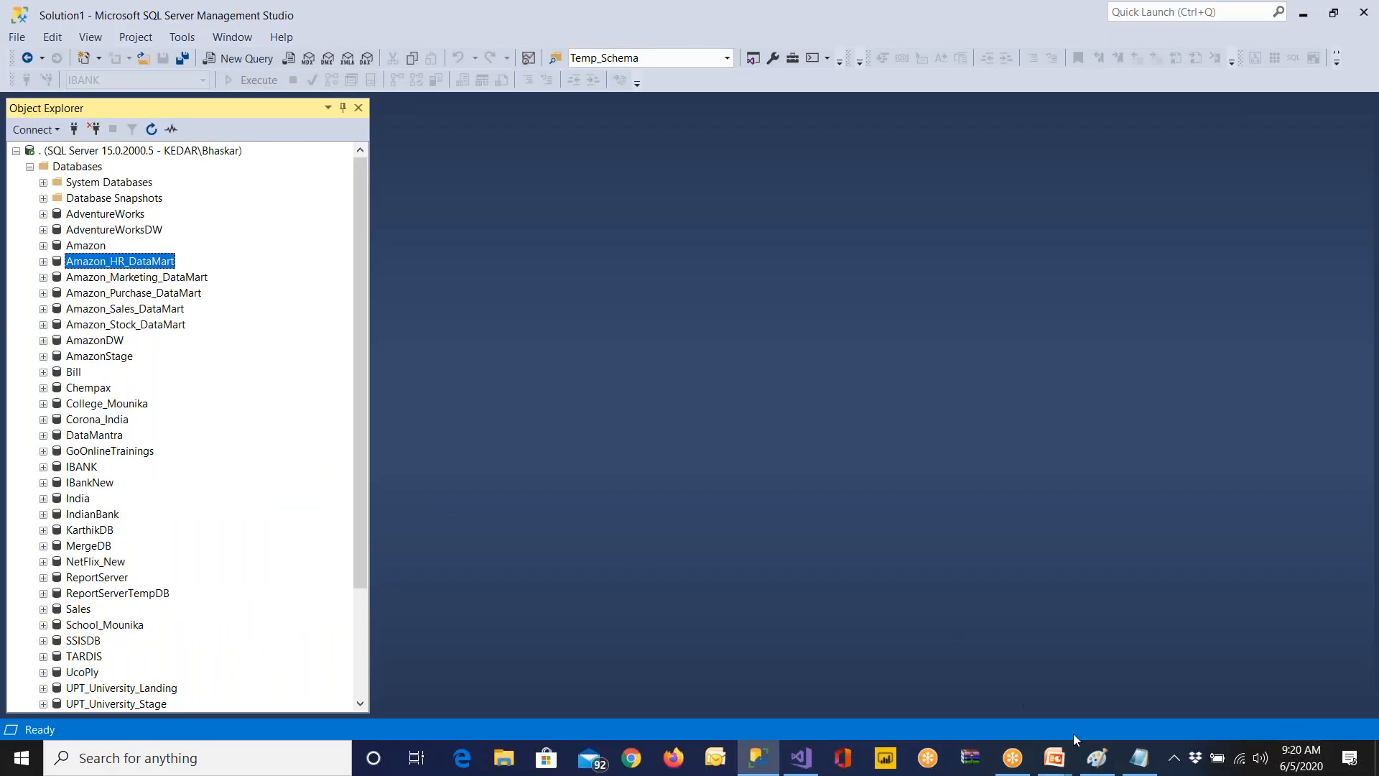
pyautogui.click(1055, 768)
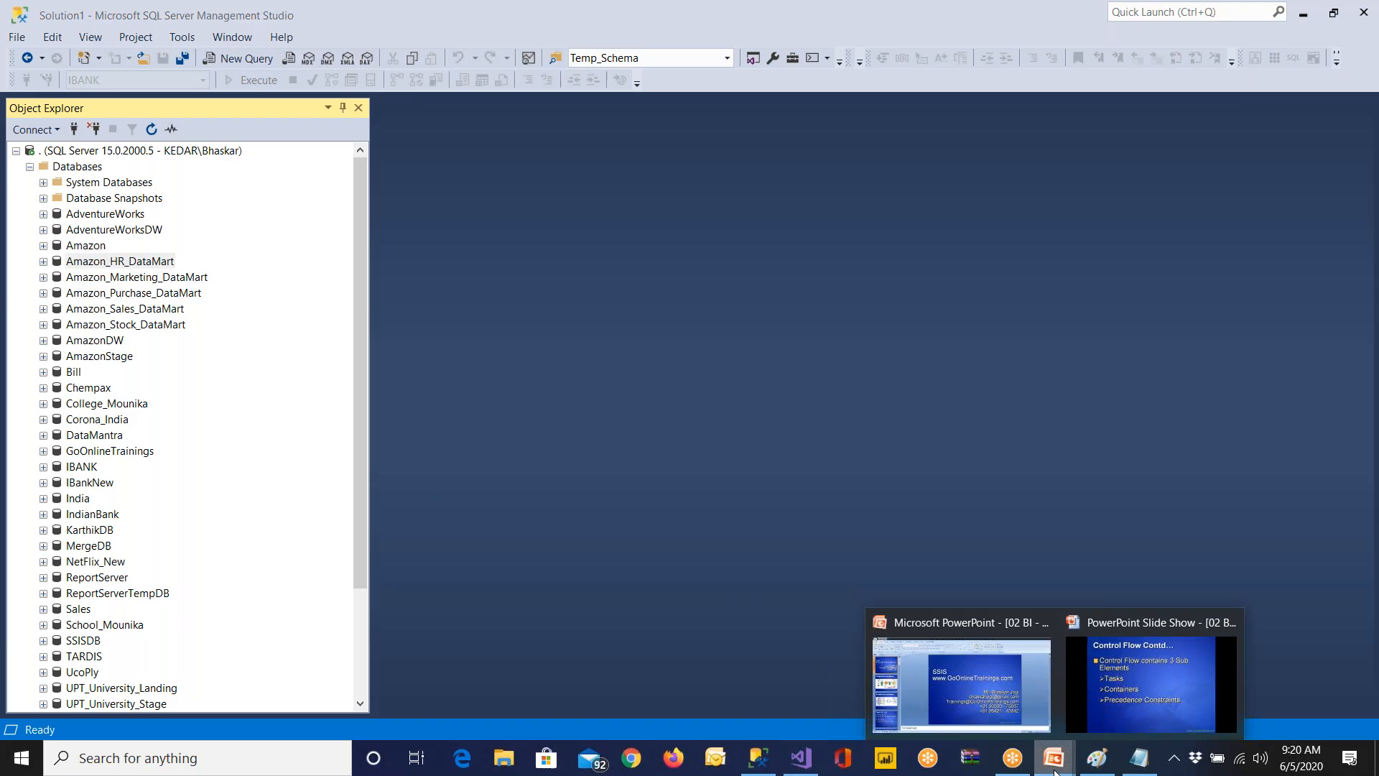
pyautogui.click(1139, 758)
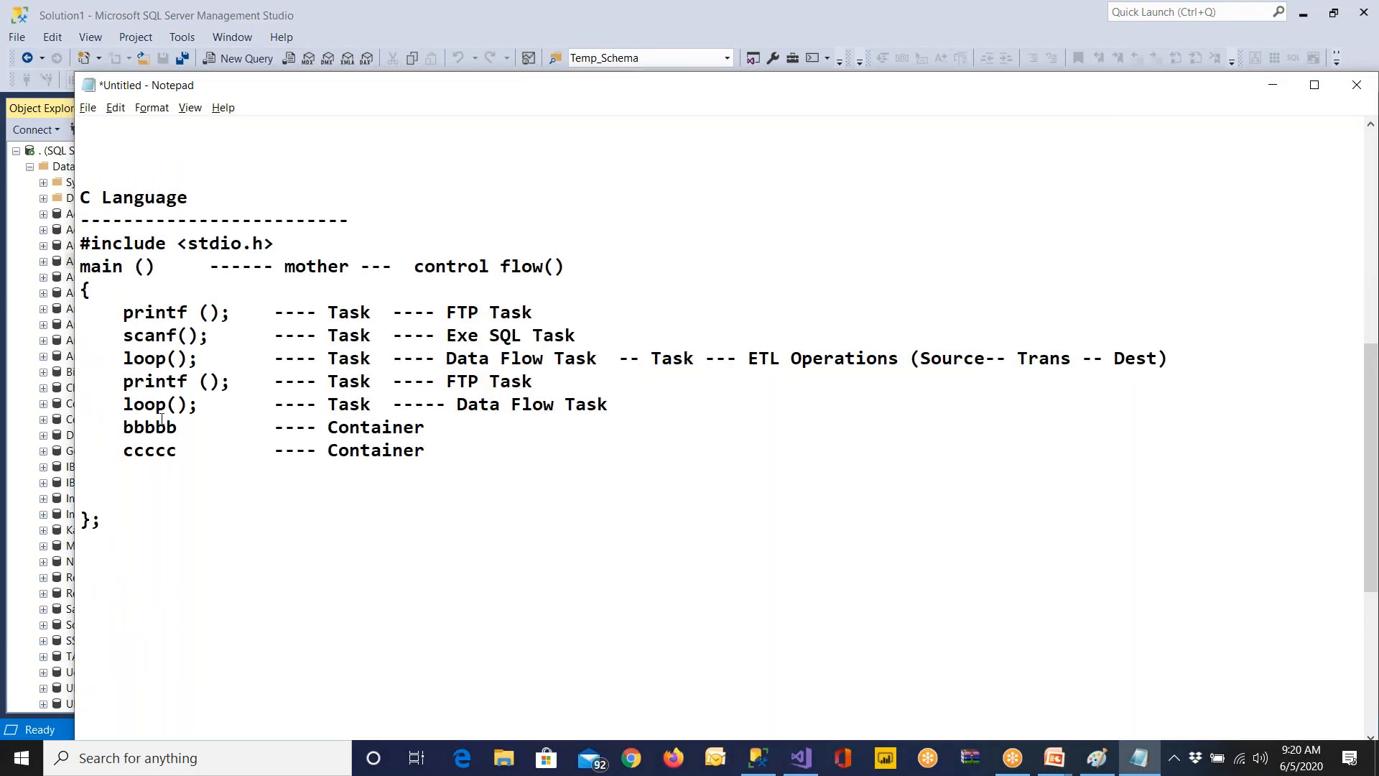
pyautogui.press('Return')
pyautogui.press('Return')
pyautogui.press('Up')
pyautogui.press('Up')
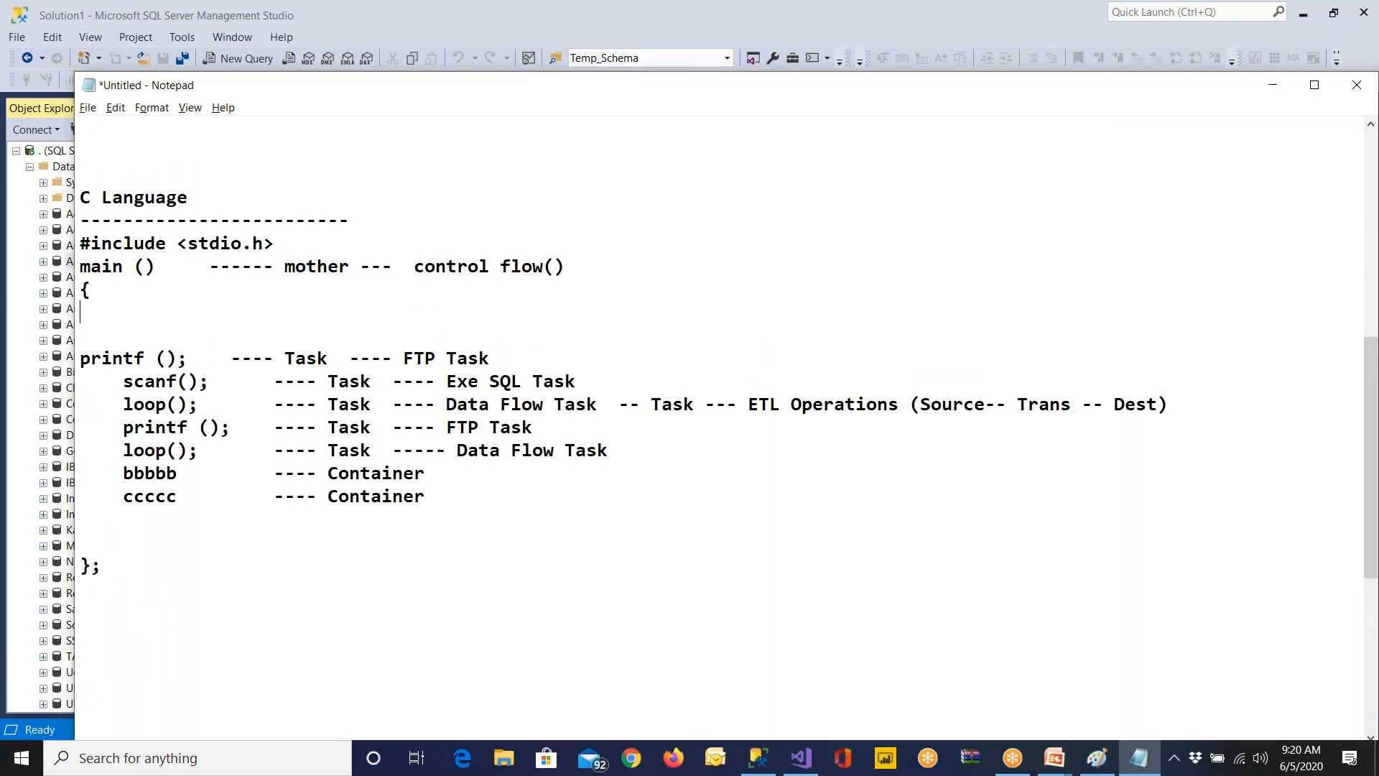
pyautogui.write('if (a > b)')
pyautogui.press('Return')
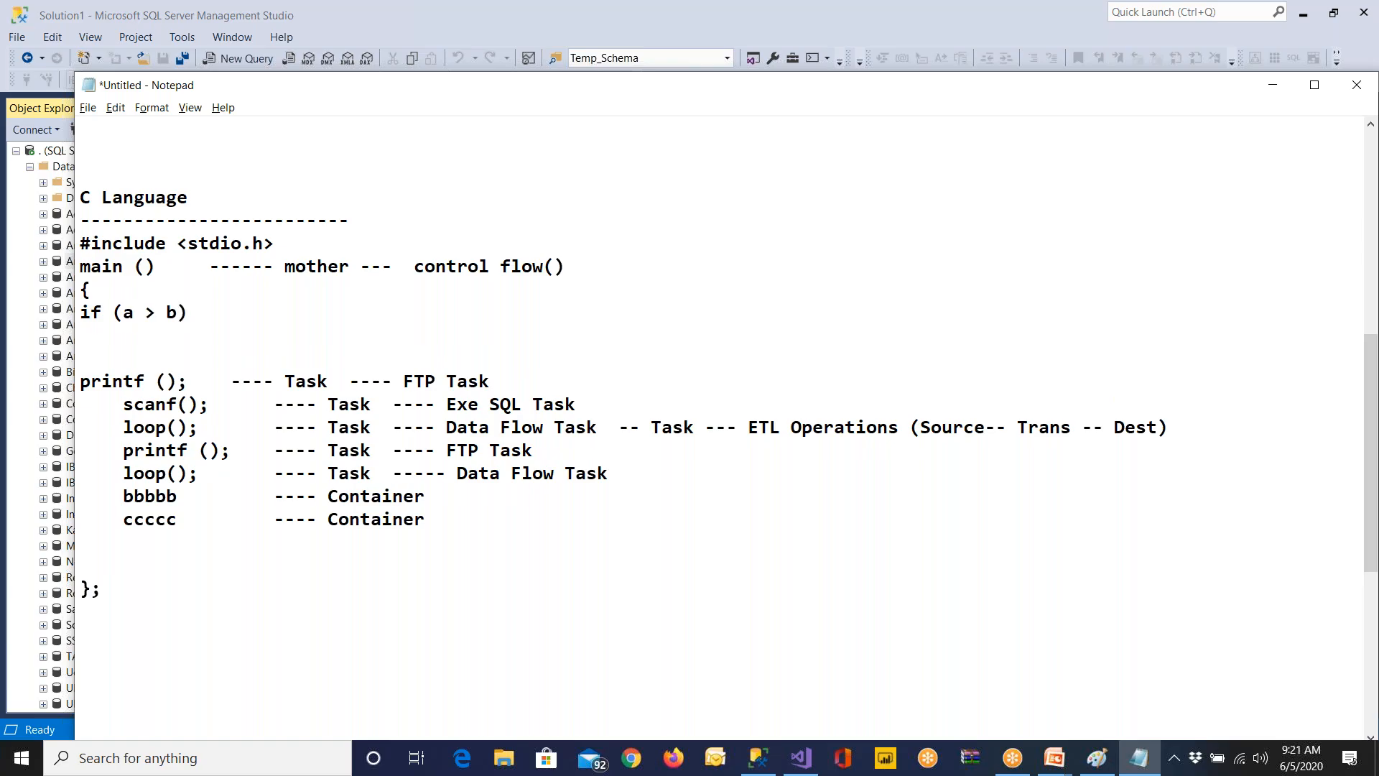
# Step: Delete the "if (a > b)" line and restore the indentation of the first printf () line
pyautogui.moveTo(90, 312); pyautogui.dragTo(166, 312)
pyautogui.moveTo(80, 313); pyautogui.dragTo(207, 313)
pyautogui.press('Delete')
pyautogui.press('Delete')
pyautogui.click(81, 357)
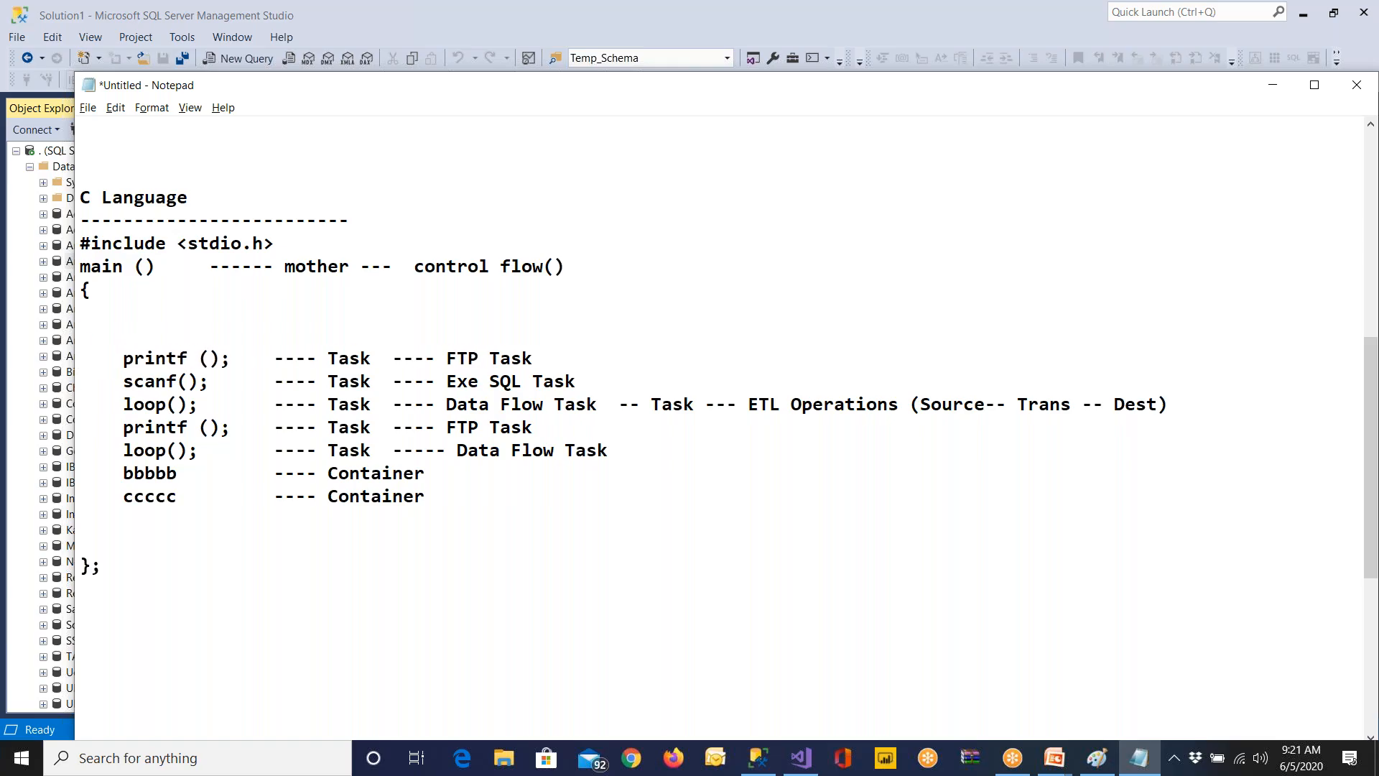
# Step: Switch to the PowerPoint slide show and advance to the Data Flow slide
pyautogui.moveTo(1055, 758)
pyautogui.click(1149, 676)
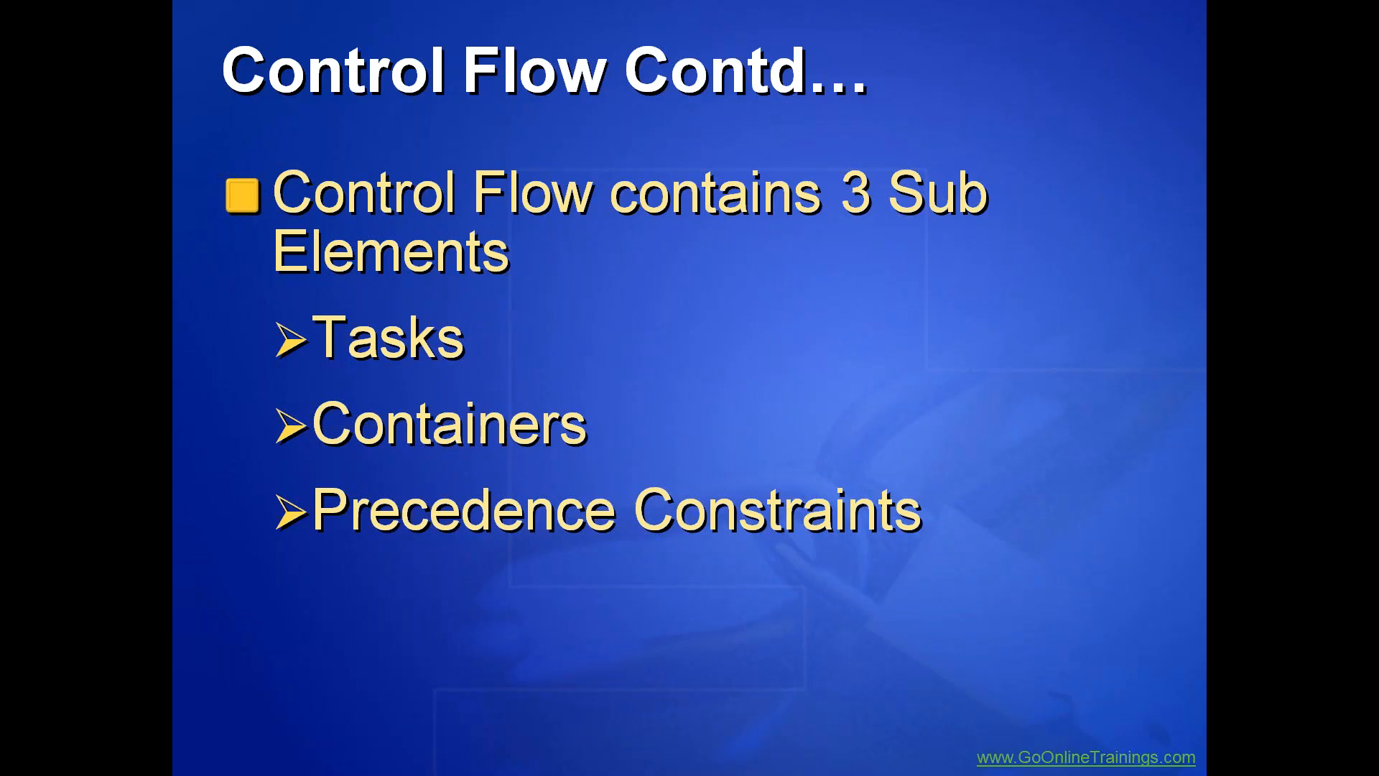
pyautogui.press('Right')
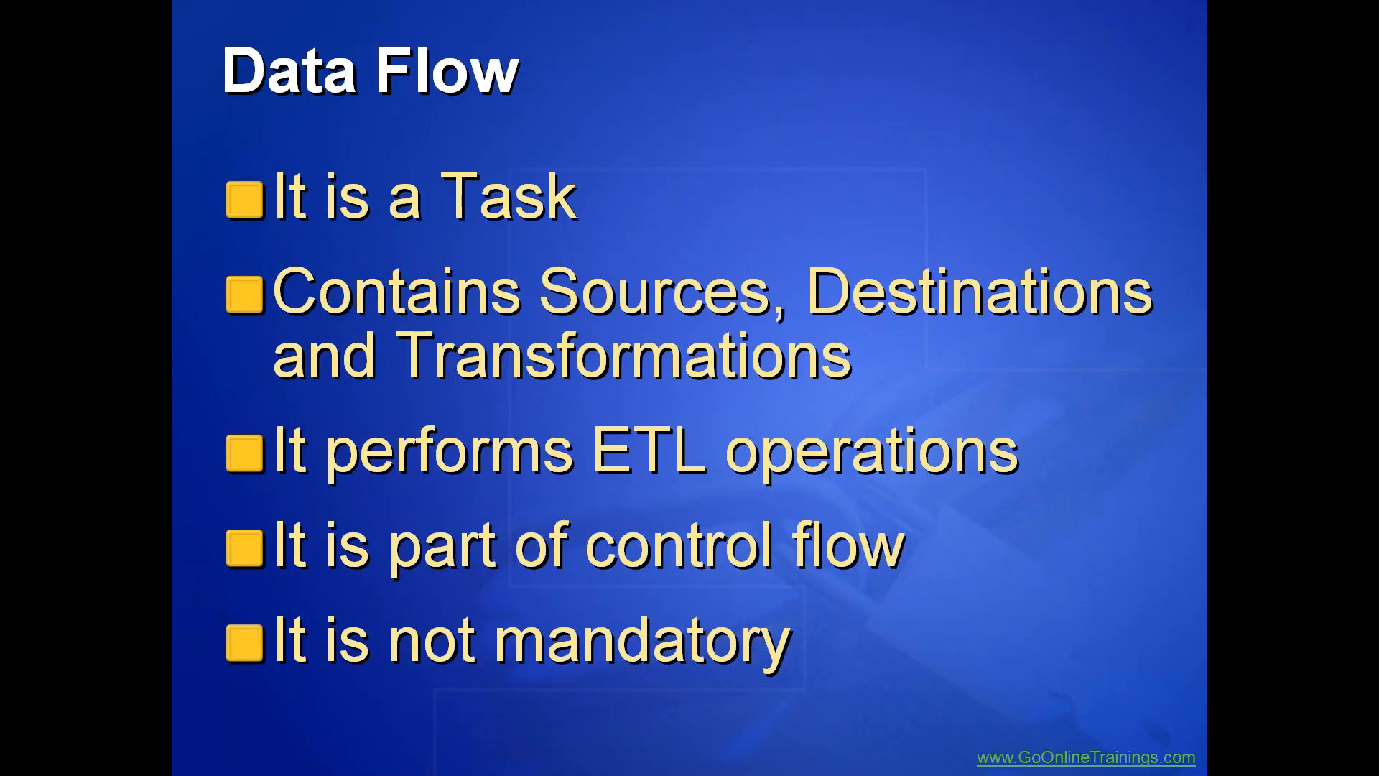